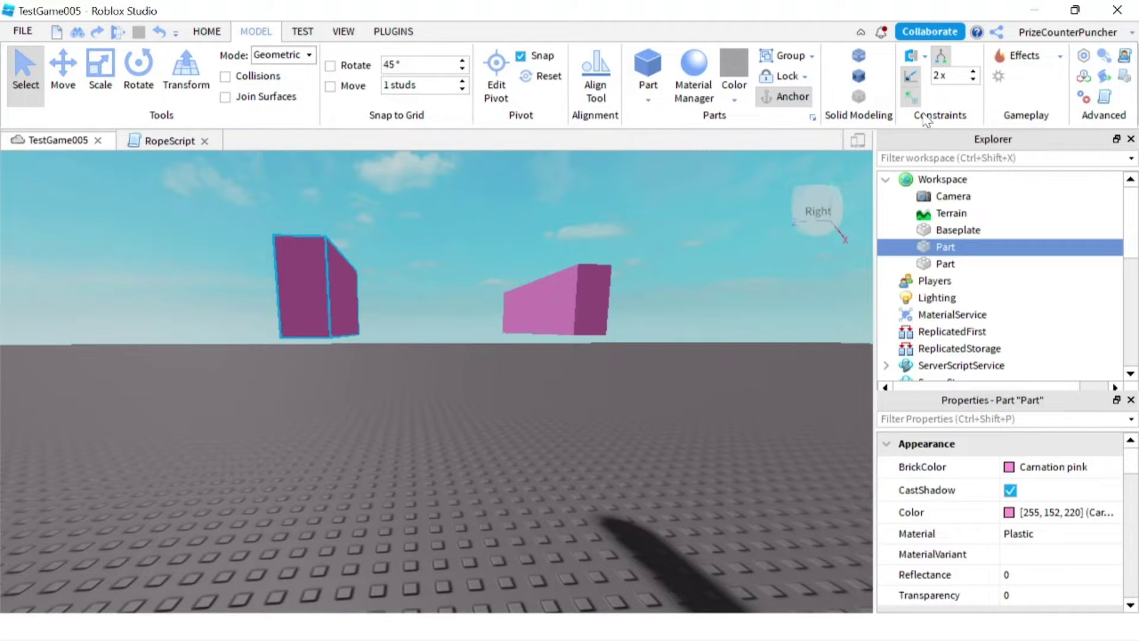
Pick the Hinge constraint and place its first attachment on the left pink part
{"action": "left_click", "coordinate": [928, 57]}
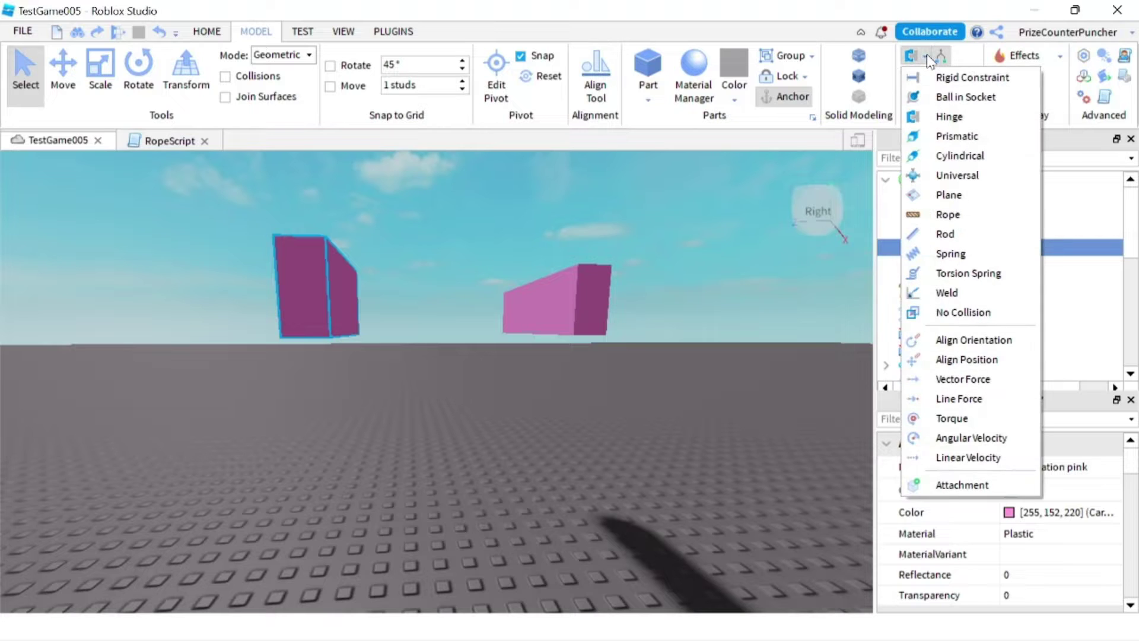
{"action": "left_click", "coordinate": [950, 117]}
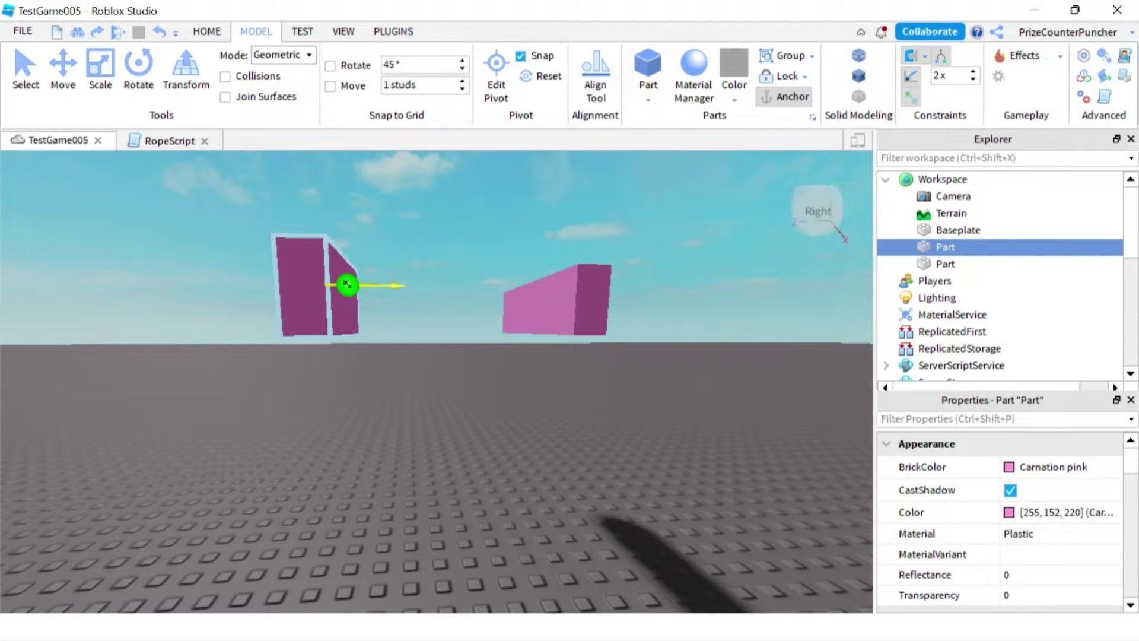
{"action": "left_click", "coordinate": [341, 284]}
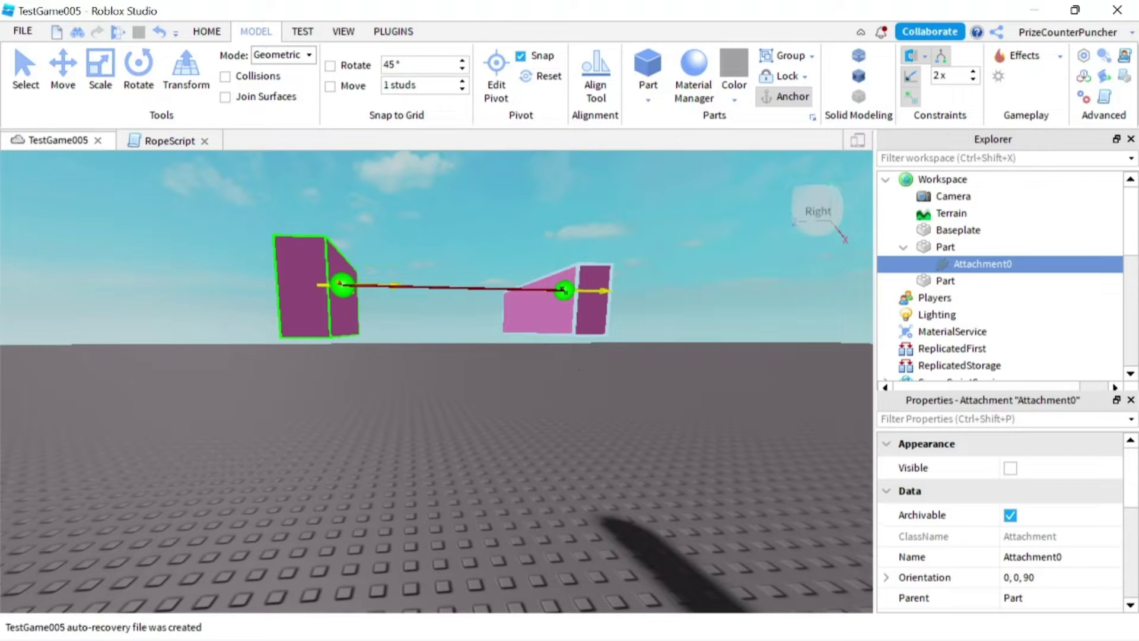
Attach the hinge's second end to the right pink part, toggle Constraint Details off and on, then deselect
{"action": "left_click", "coordinate": [564, 291]}
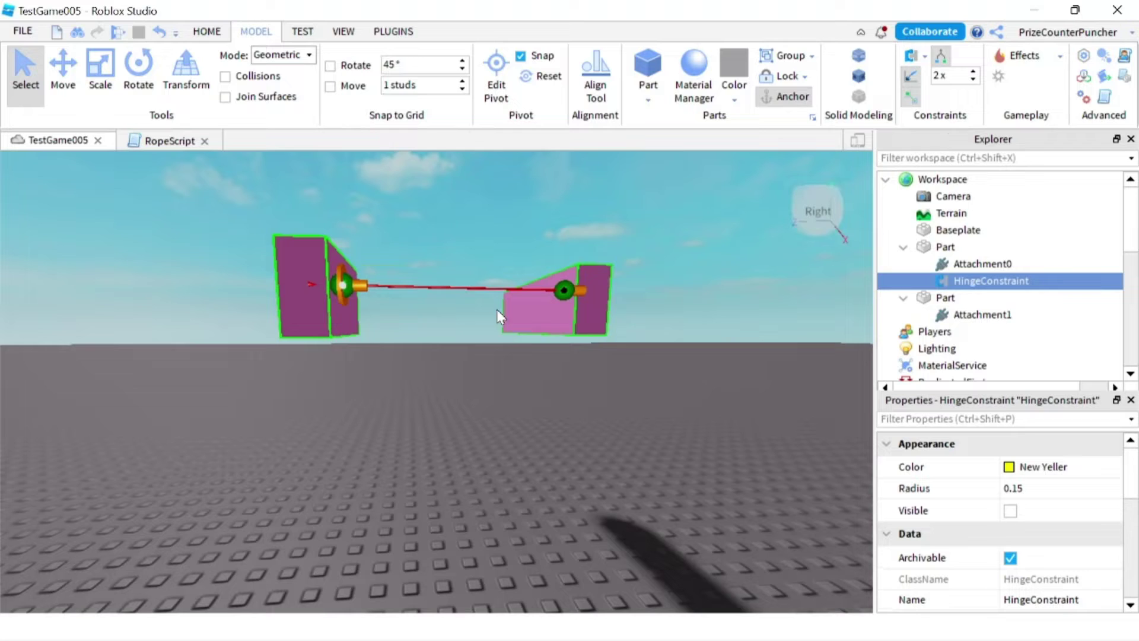
{"action": "left_click", "coordinate": [911, 99]}
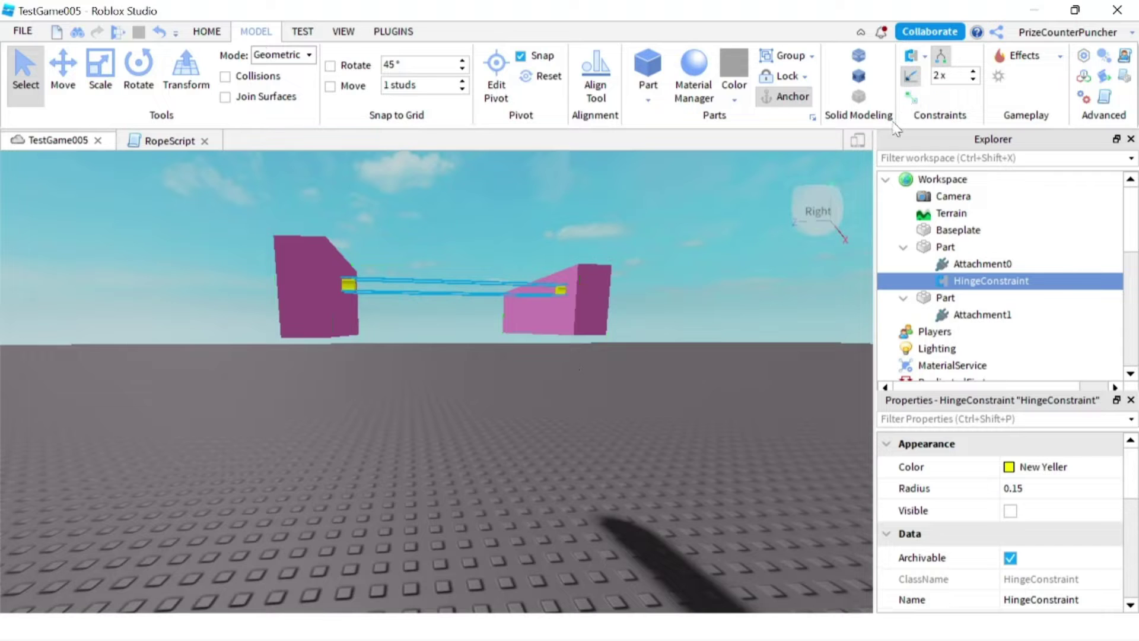
{"action": "left_click", "coordinate": [912, 98]}
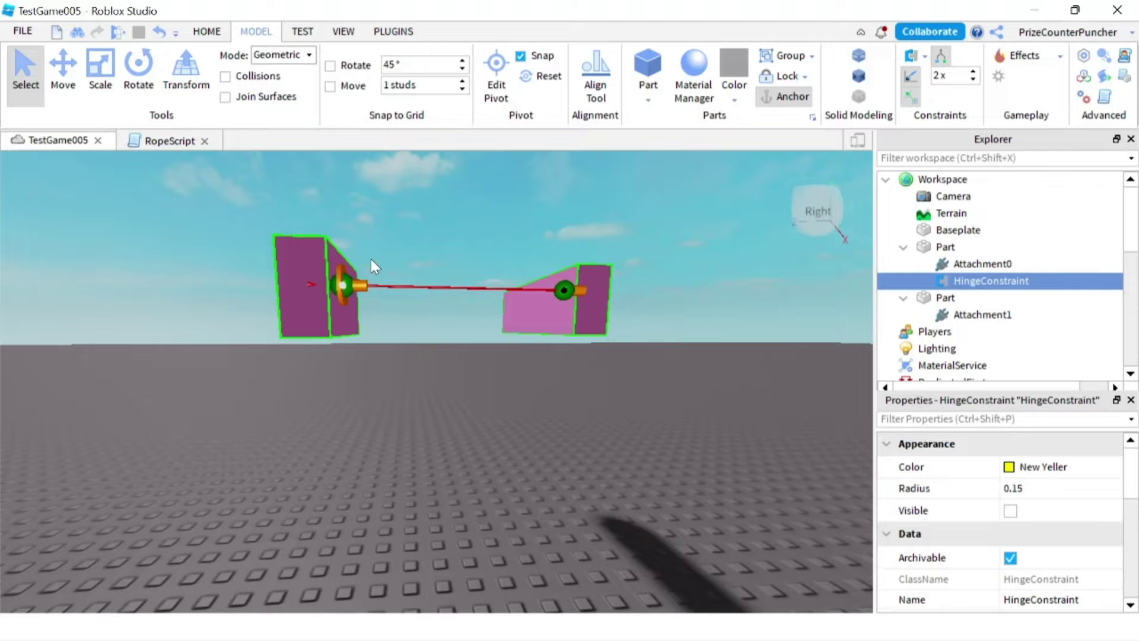
{"action": "left_click", "coordinate": [597, 419]}
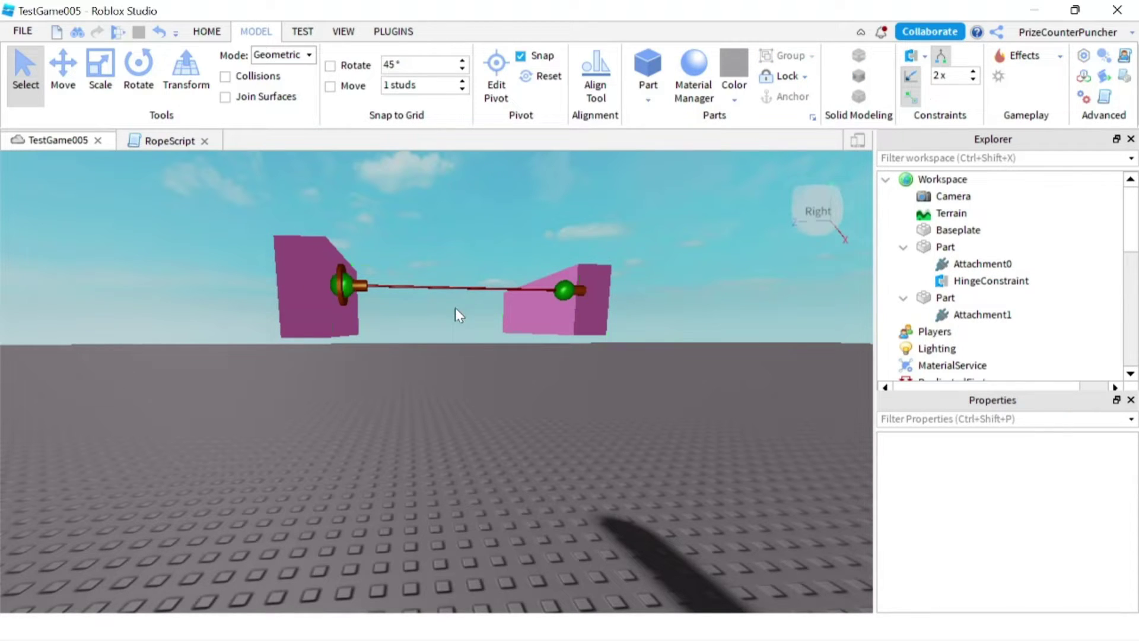
{"action": "mouse_move", "coordinate": [456, 287]}
Slide the right pink part left along the X axis until it meets the left part
{"action": "left_click", "coordinate": [541, 318]}
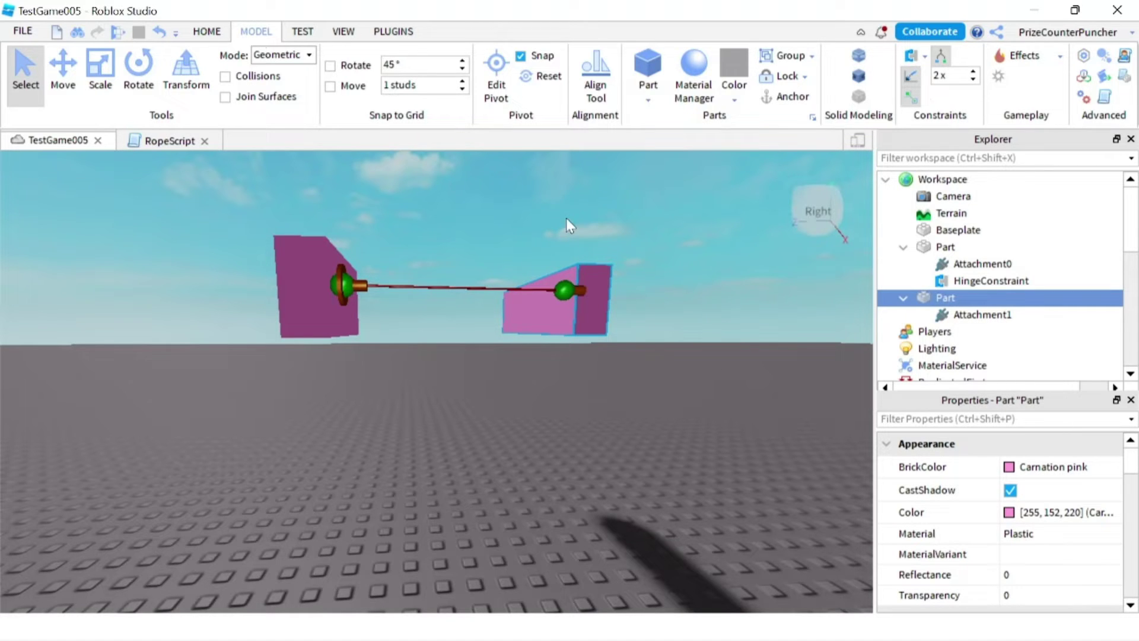
{"action": "left_click", "coordinate": [304, 313]}
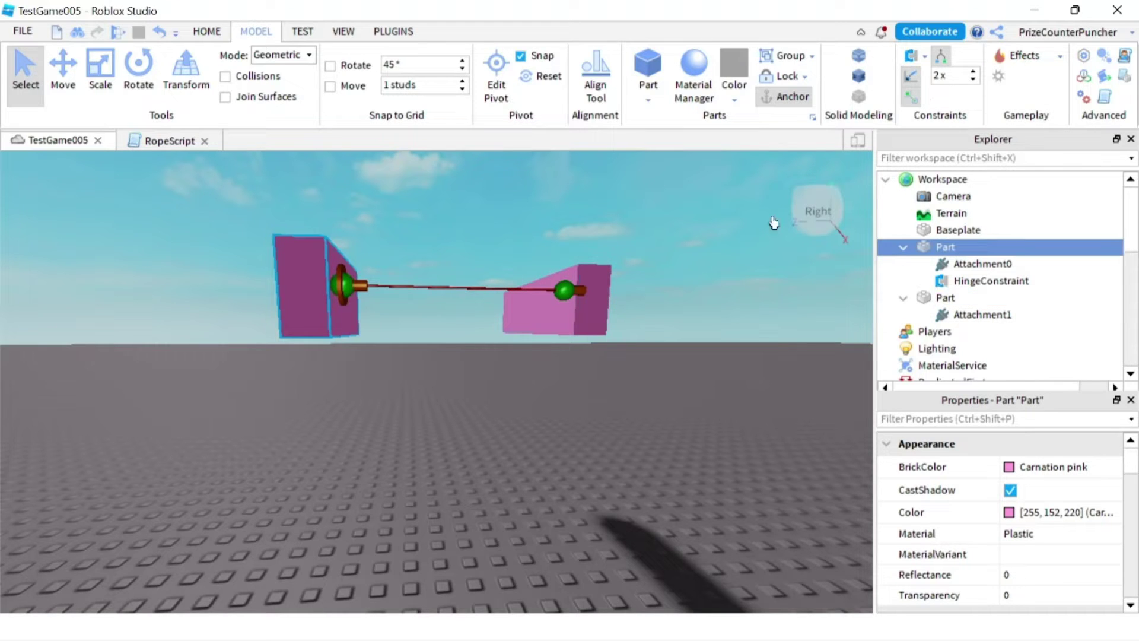
{"action": "left_click", "coordinate": [553, 312]}
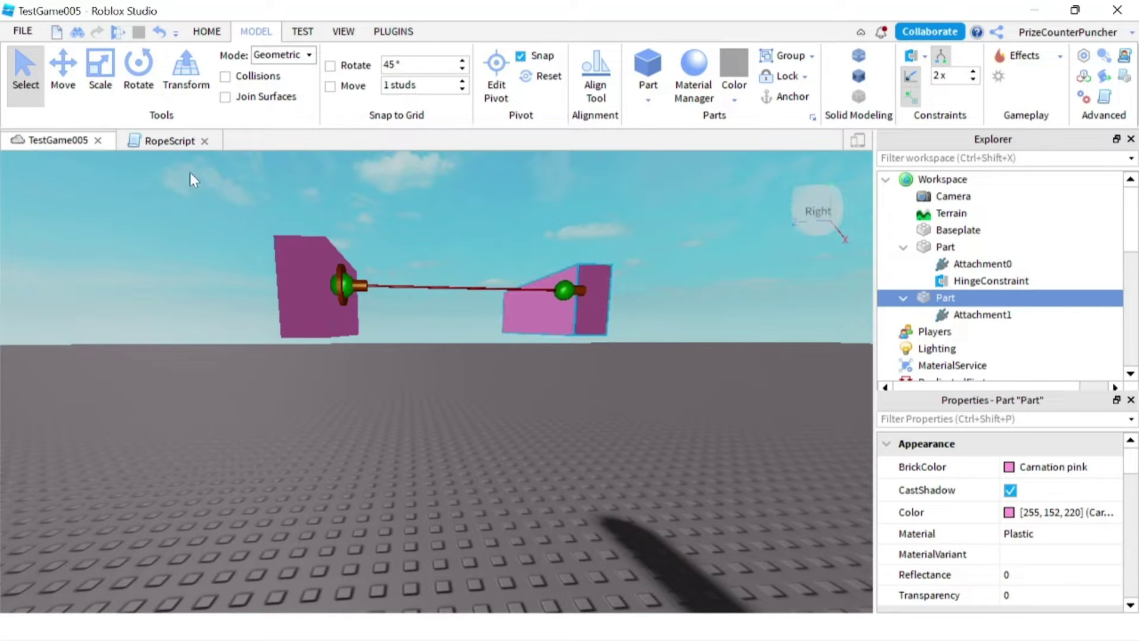
{"action": "left_click", "coordinate": [62, 72]}
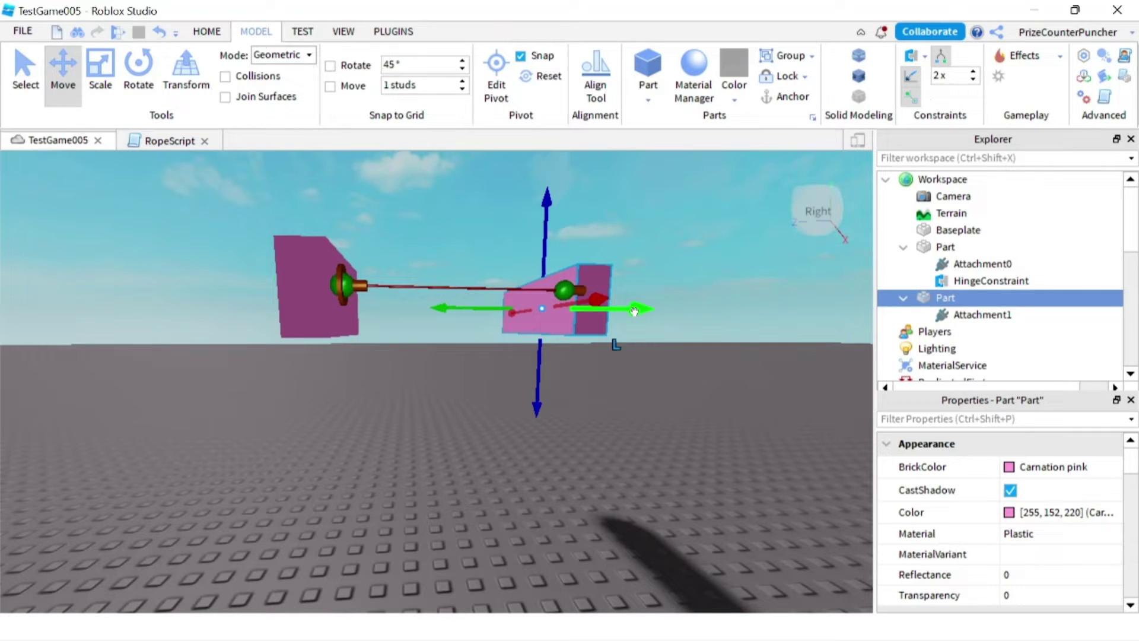
{"action": "left_click_drag", "start_coordinate": [640, 311], "coordinate": [473, 309]}
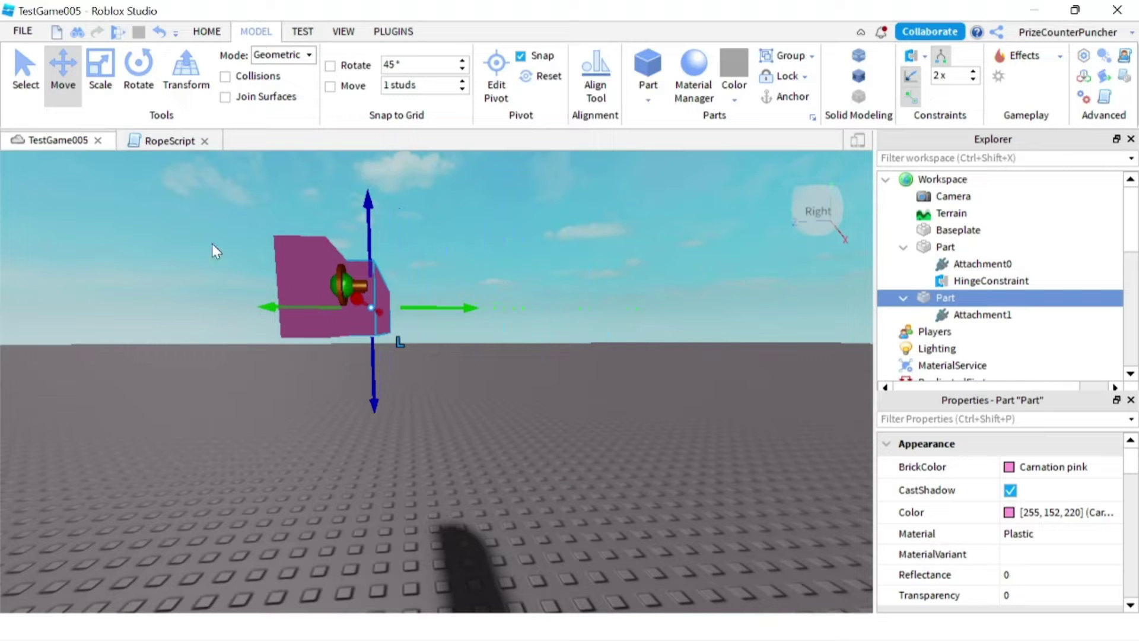
Playtest the scene, walking the avatar around the hinged pink parts, then stop with Shift+F5
{"action": "left_click", "coordinate": [118, 31]}
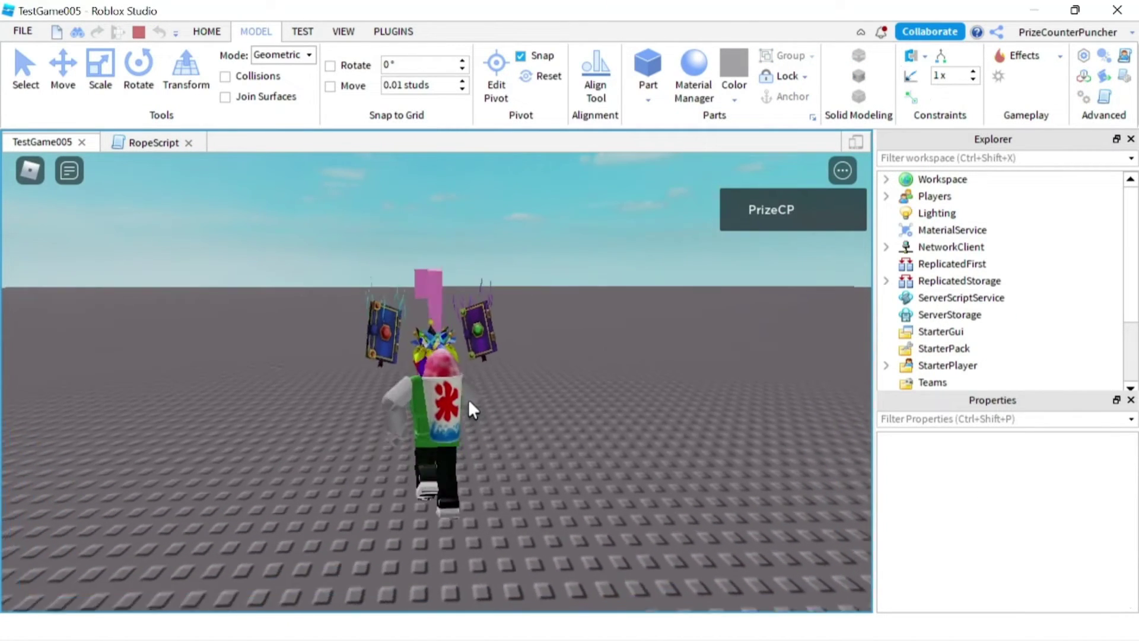
{"action": "right_click_drag", "start_coordinate": [468, 399], "coordinate": [468, 399]}
{"action": "scroll", "coordinate": [468, 399], "scroll_direction": "up", "scroll_amount": 5}
{"action": "scroll", "coordinate": [468, 398], "scroll_direction": "down", "scroll_amount": 5}
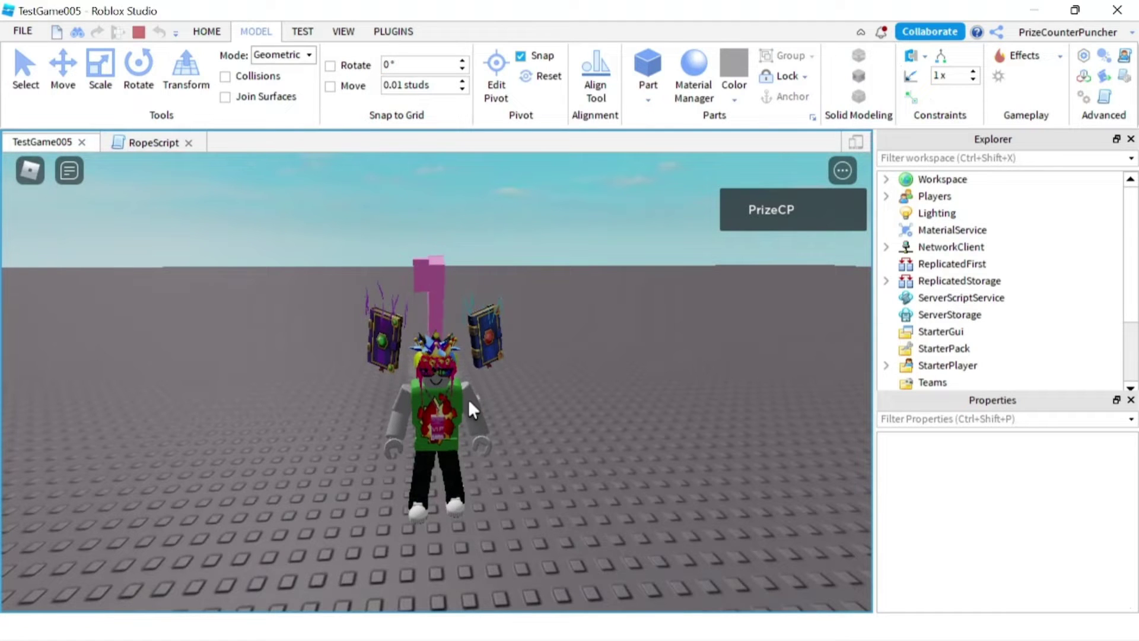
{"action": "key", "text": "w"}
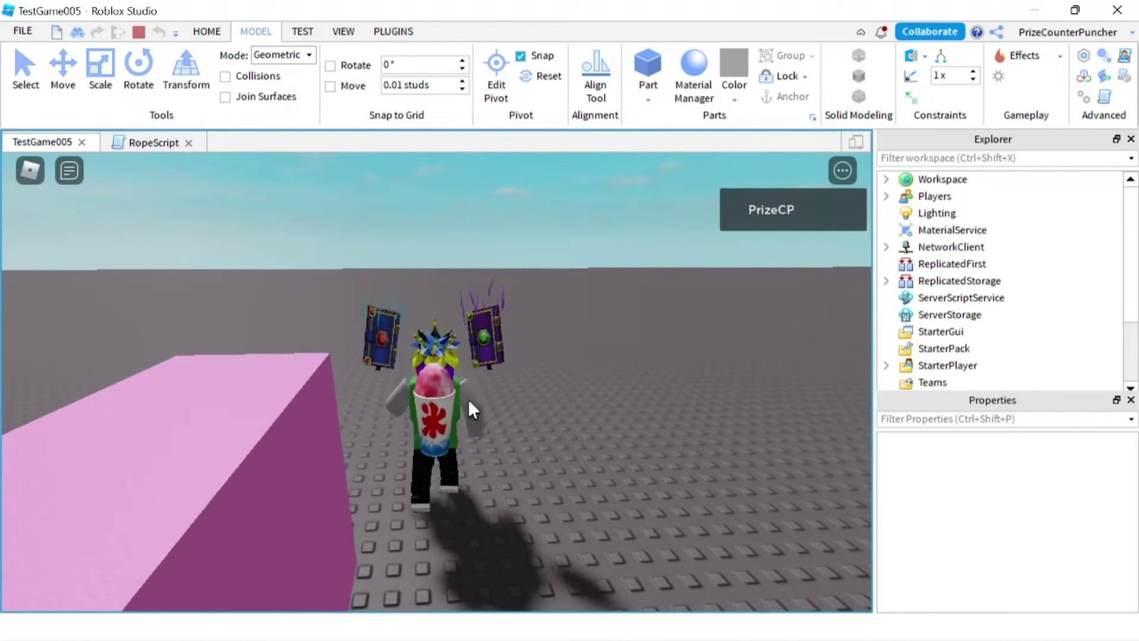
{"action": "right_click_drag", "start_coordinate": [468, 399], "coordinate": [469, 399]}
{"action": "key", "text": "w"}
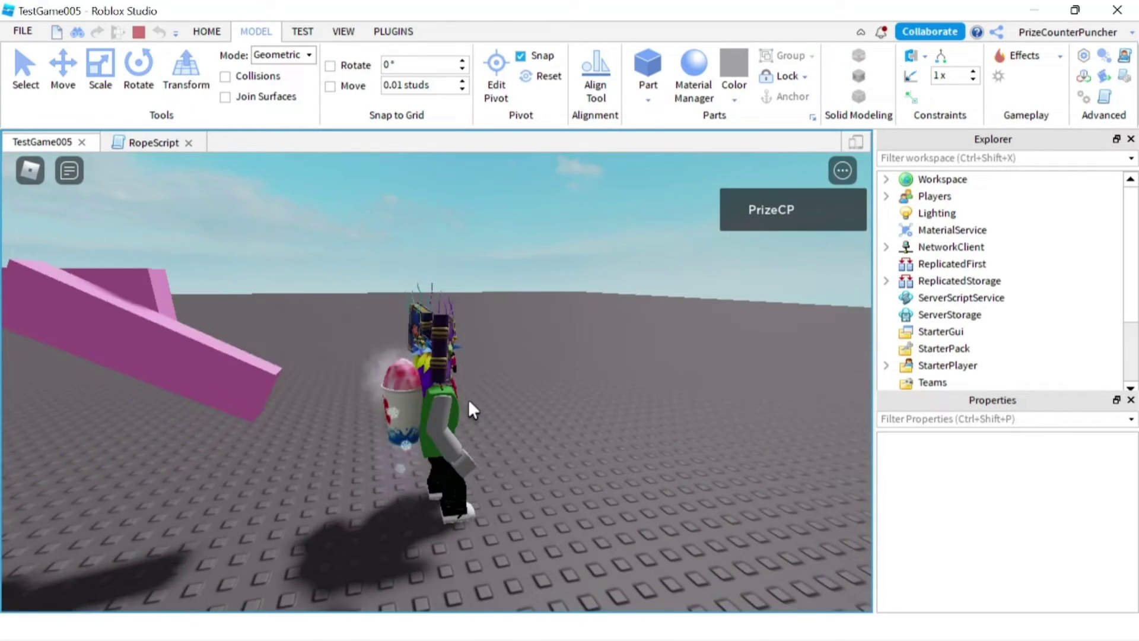
{"action": "key", "text": "s"}
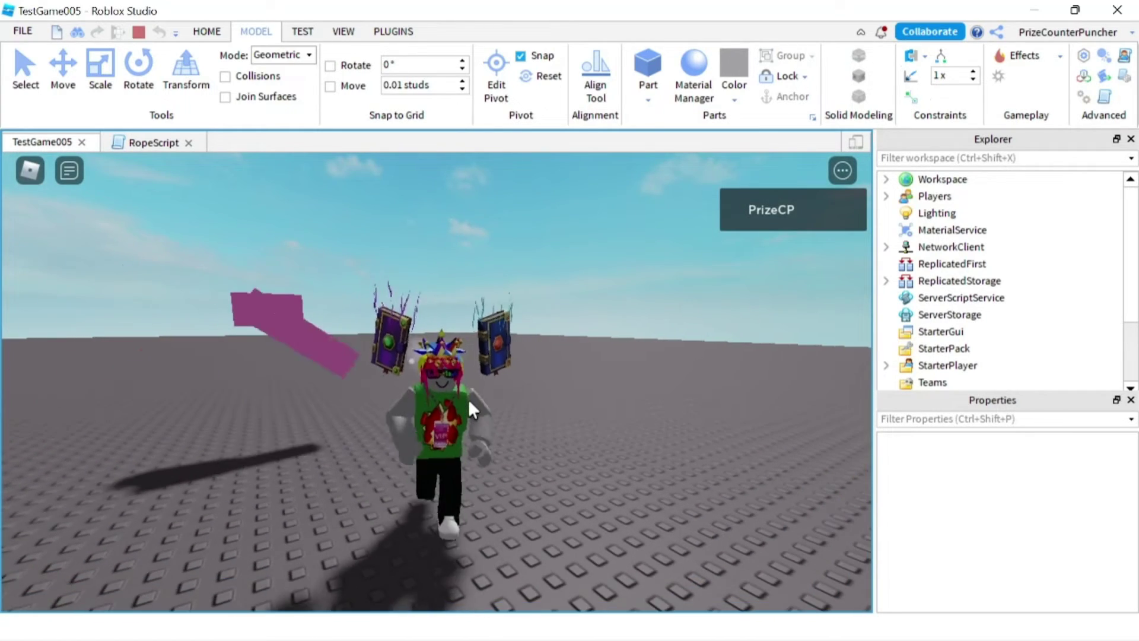
{"action": "key", "text": "shift+F5"}
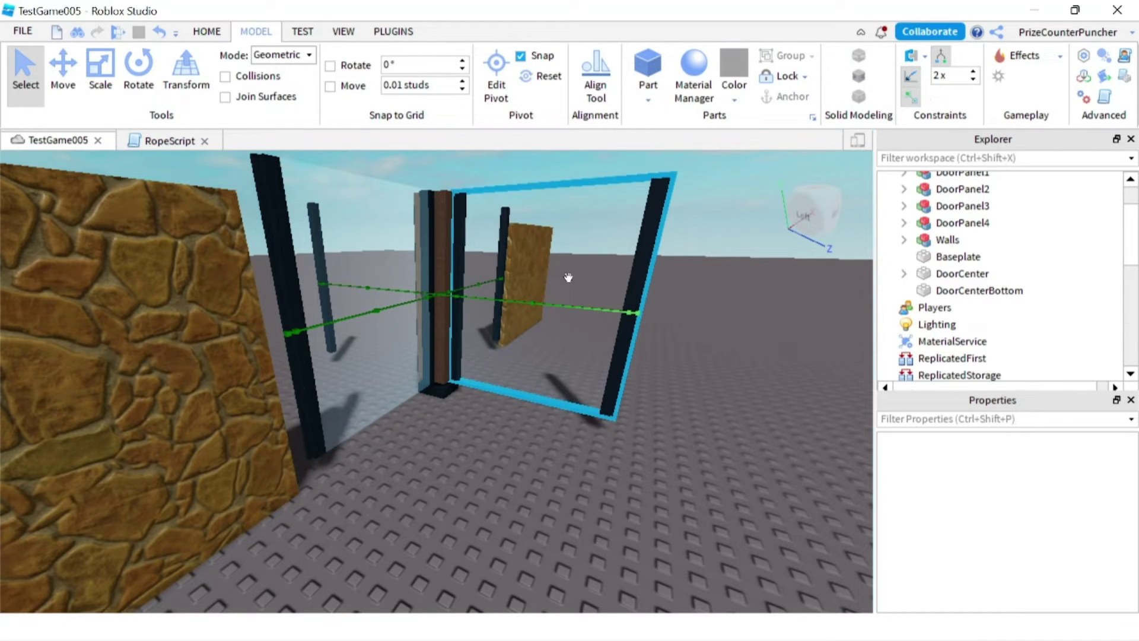
Inspect the DoorCenterBottom block and DoorCenter pillar of the revolving door build
{"action": "left_click", "coordinate": [440, 393]}
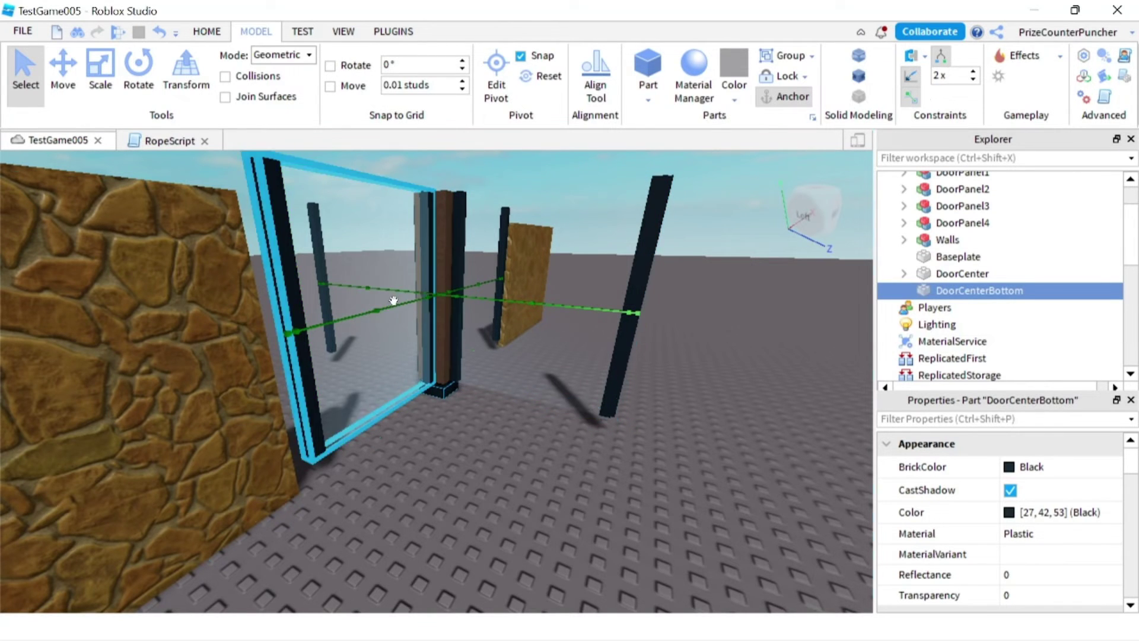
{"action": "left_click", "coordinate": [439, 368]}
{"action": "scroll", "coordinate": [469, 439], "scroll_direction": "down", "scroll_amount": 5}
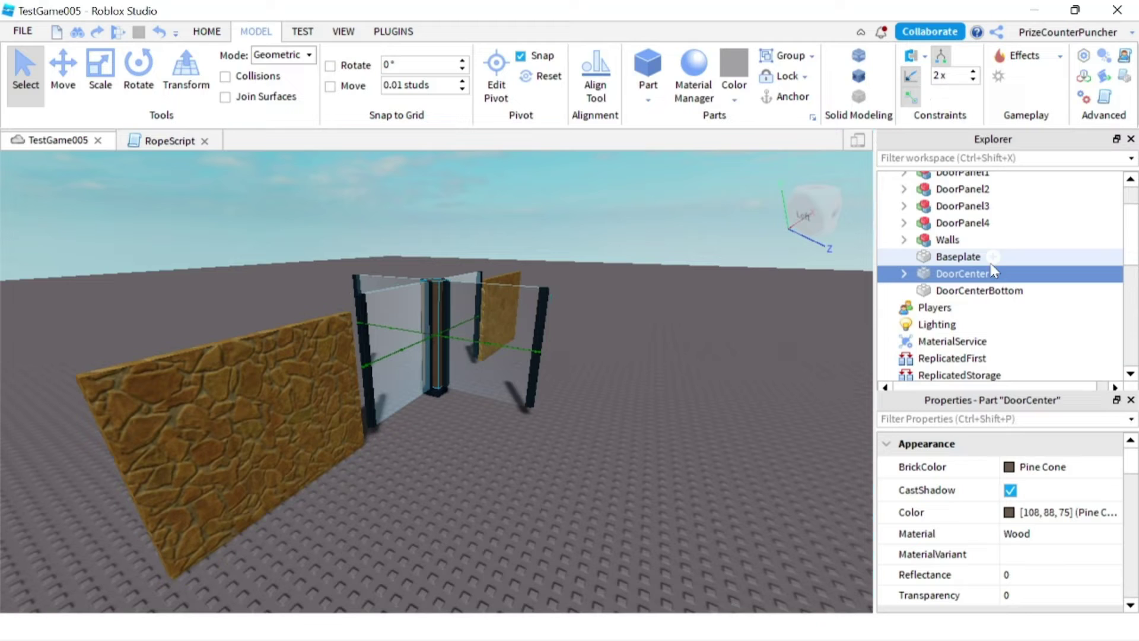
{"action": "scroll", "coordinate": [993, 282], "scroll_direction": "up", "scroll_amount": 1}
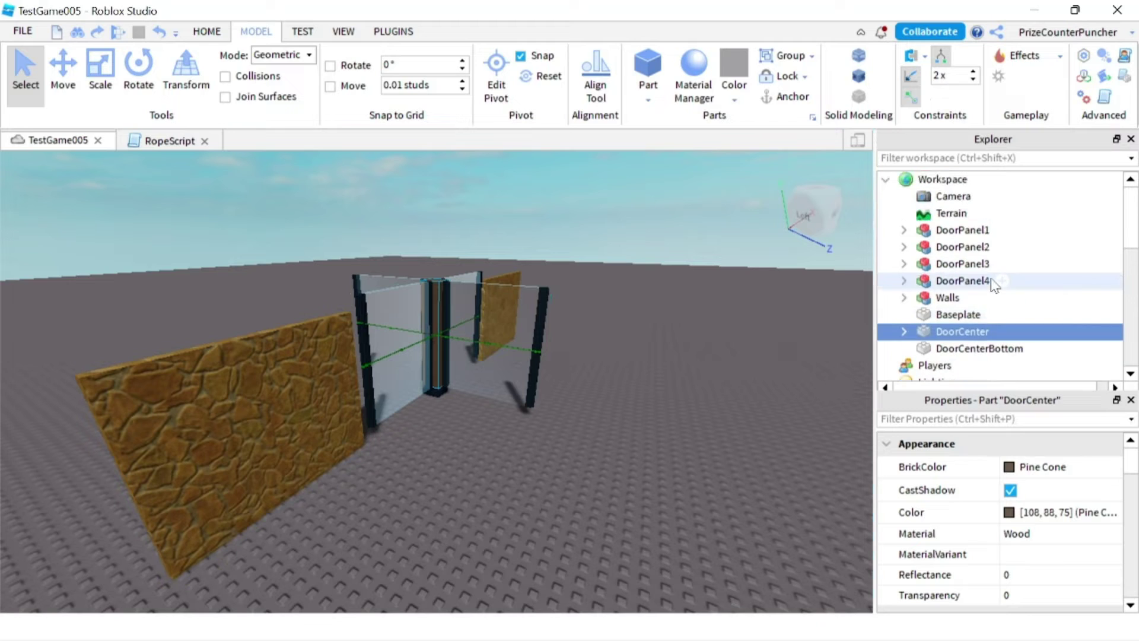
Select DoorPanel1, DoorPanel2, DoorPanel3, DoorPanel4 and DoorCenter together in Explorer
{"action": "left_click", "coordinate": [959, 232]}
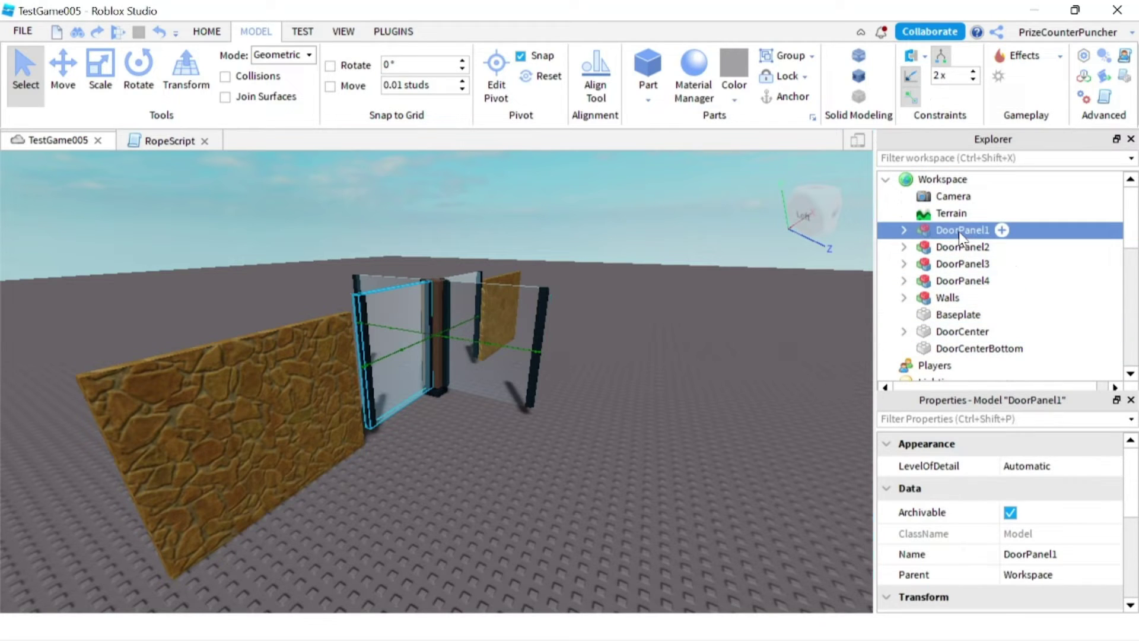
{"action": "left_click", "coordinate": [958, 248], "text": "ctrl"}
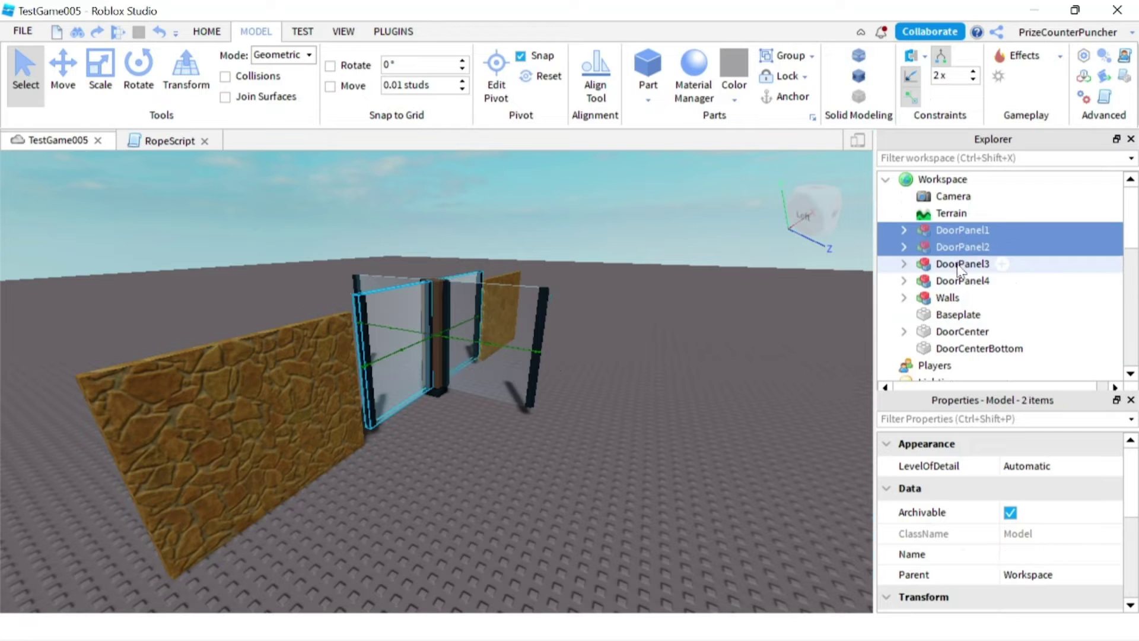
{"action": "left_click", "coordinate": [959, 265], "text": "ctrl"}
{"action": "left_click", "coordinate": [962, 281], "text": "ctrl"}
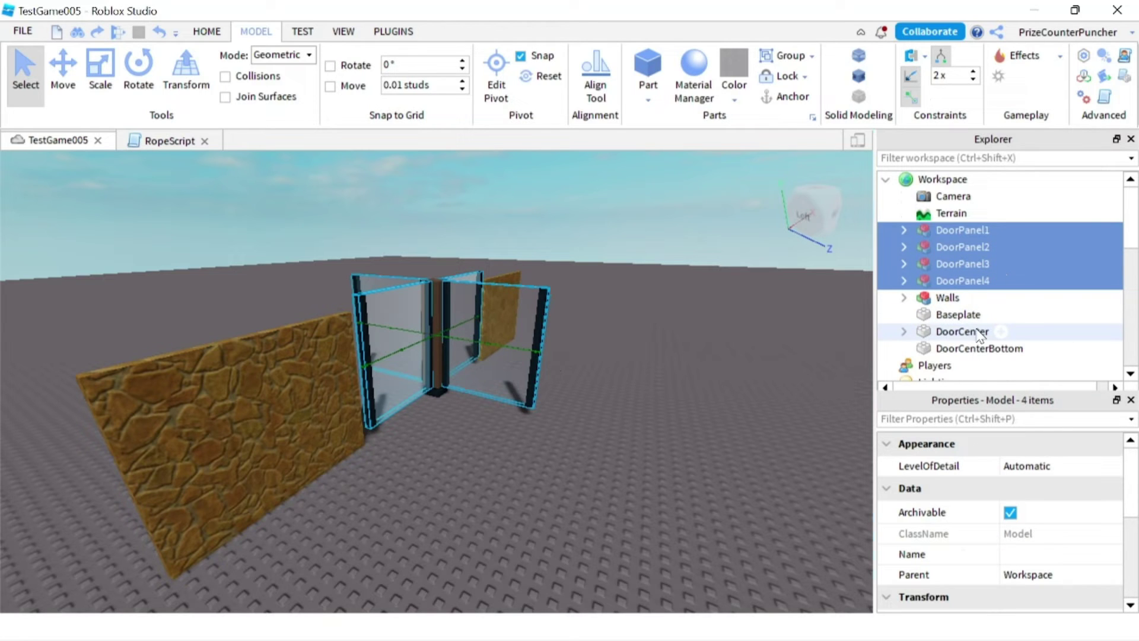
{"action": "left_click", "coordinate": [978, 332], "text": "ctrl"}
Group the selected door parts into the RevolvingDoor model and raise it high above the base block
{"action": "right_click", "coordinate": [979, 265]}
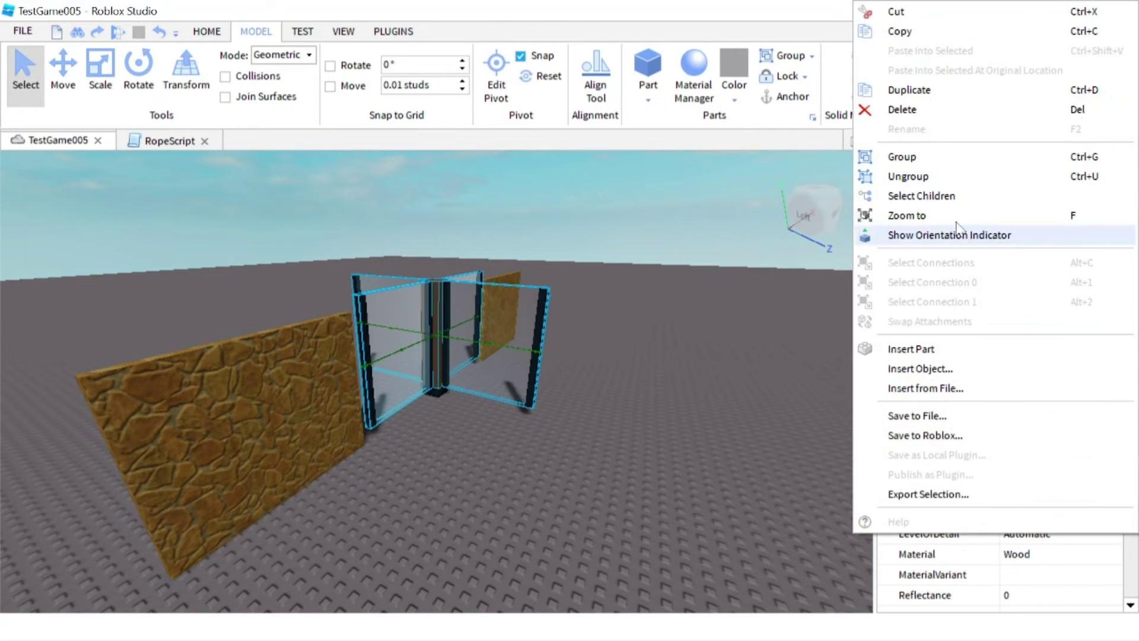
{"action": "left_click", "coordinate": [911, 158]}
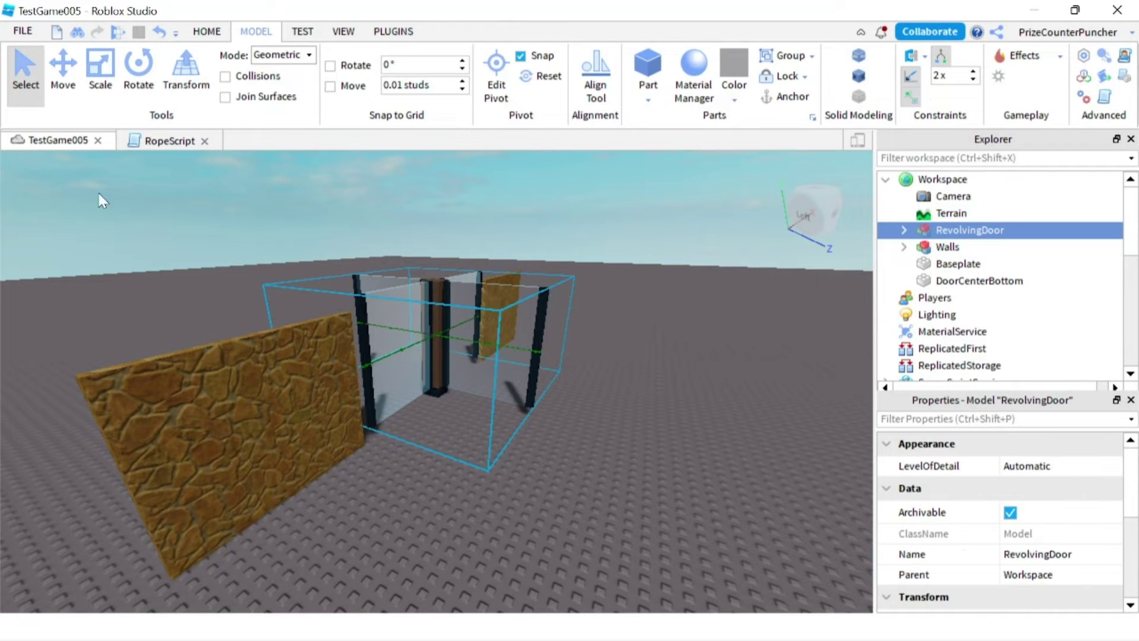
{"action": "left_click", "coordinate": [63, 77]}
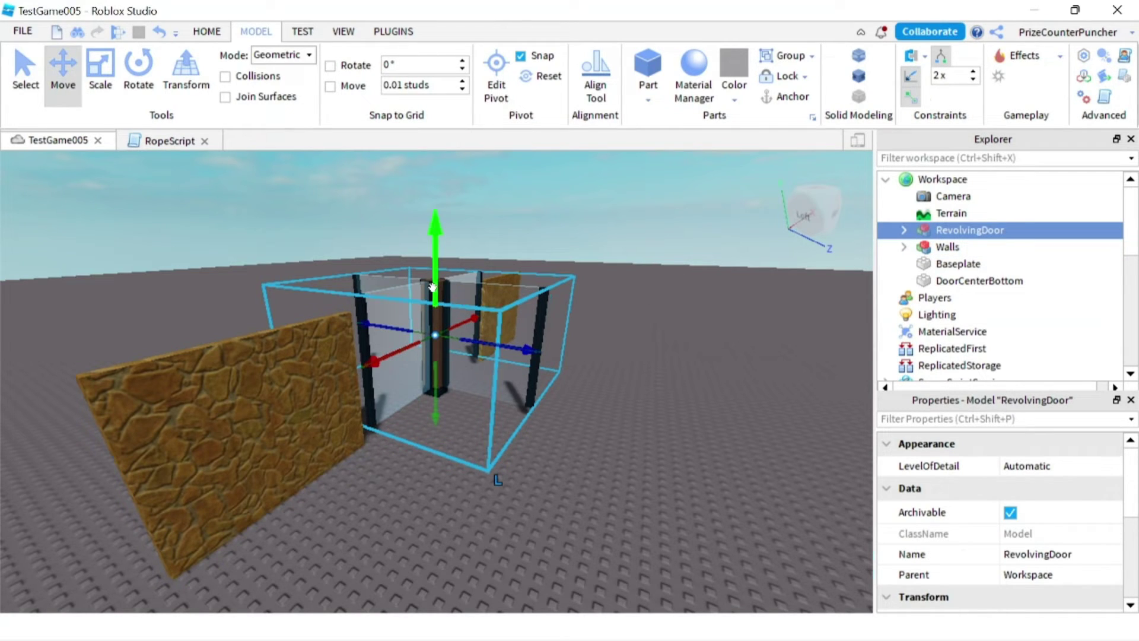
{"action": "left_click_drag", "start_coordinate": [431, 287], "coordinate": [433, 214]}
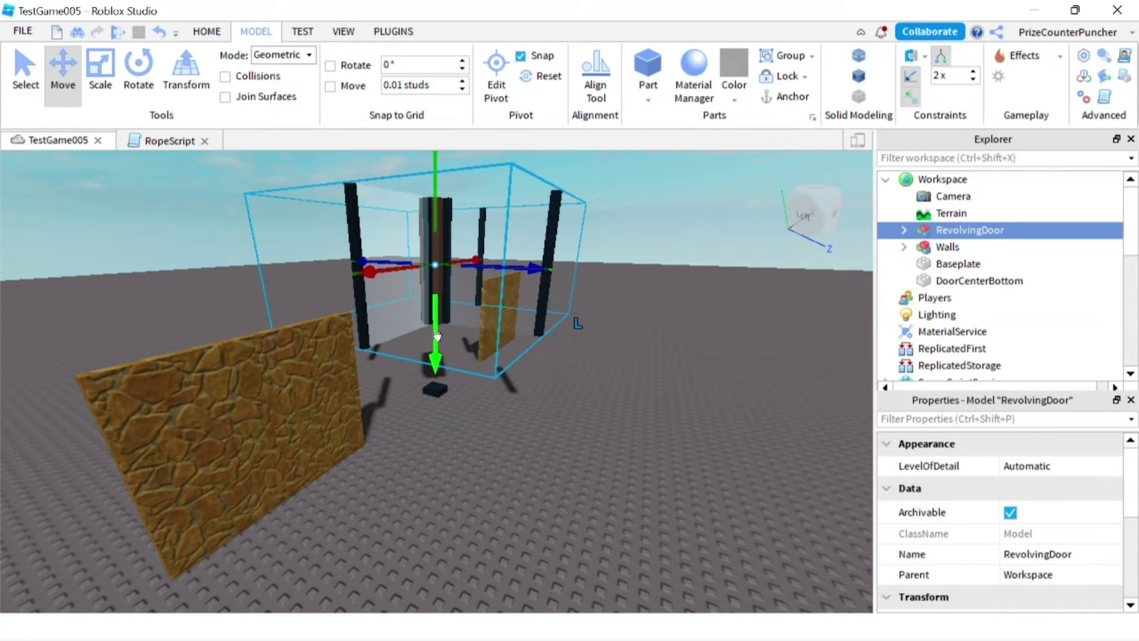
{"action": "left_click_drag", "start_coordinate": [434, 352], "coordinate": [435, 248]}
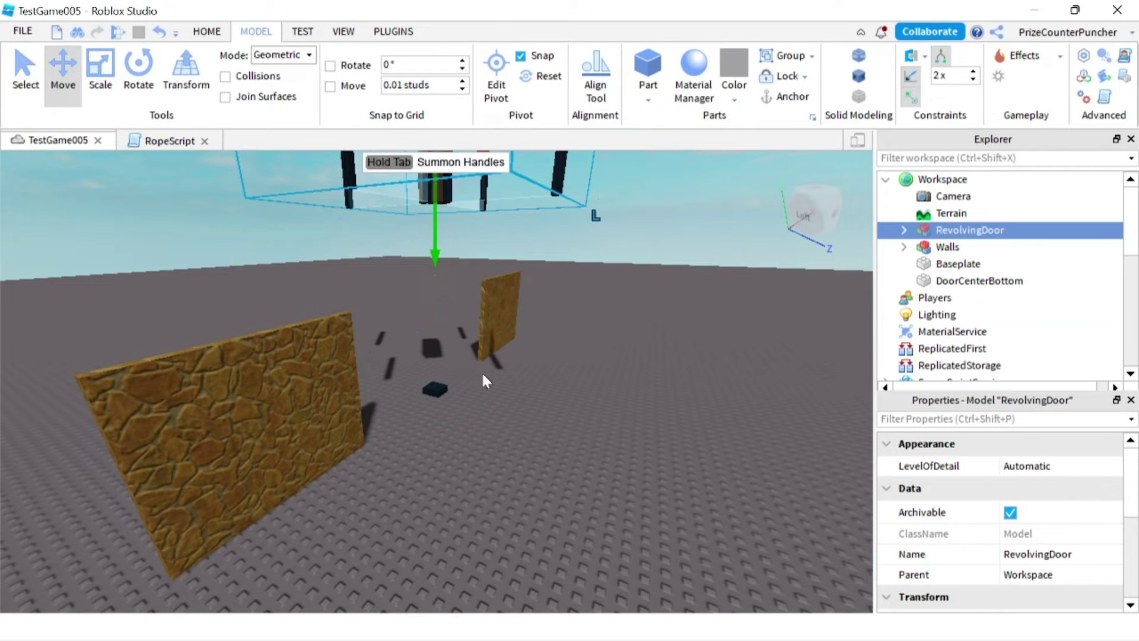
{"action": "key", "text": "w"}
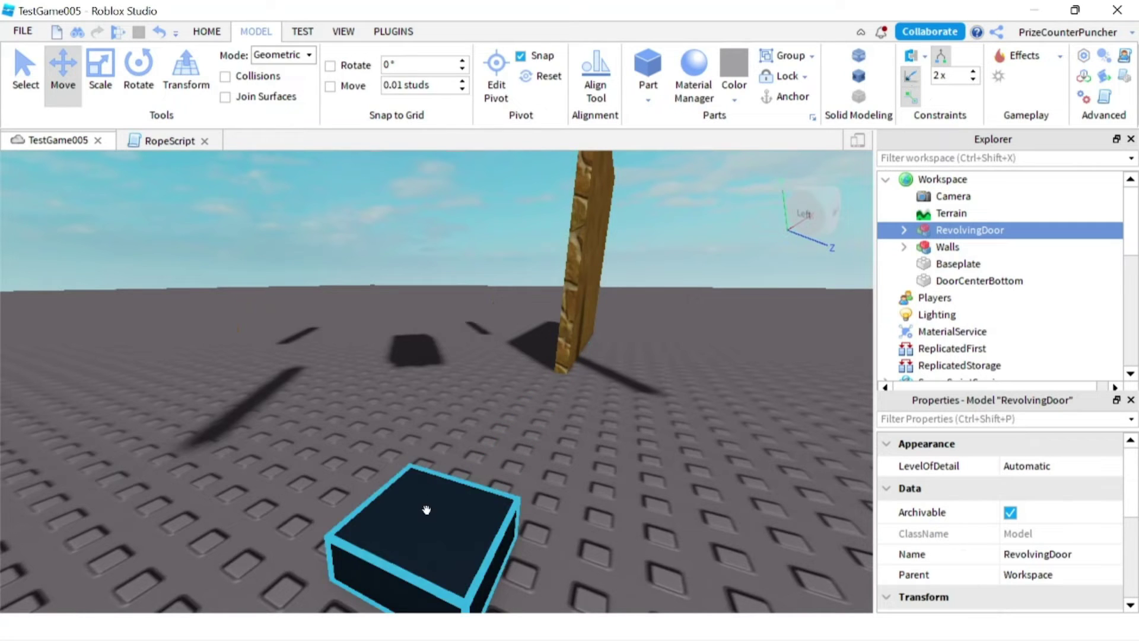
Add a HingeConstraint from DoorCenterBottom's top face up to the raised door's centre post
{"action": "left_click", "coordinate": [926, 57]}
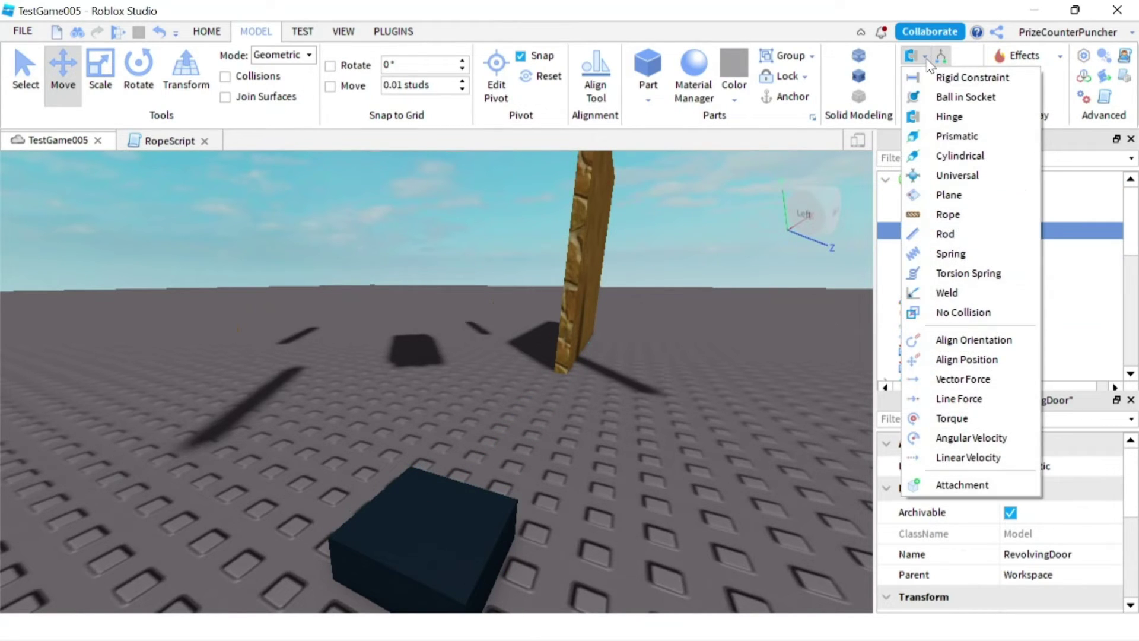
{"action": "left_click", "coordinate": [951, 117]}
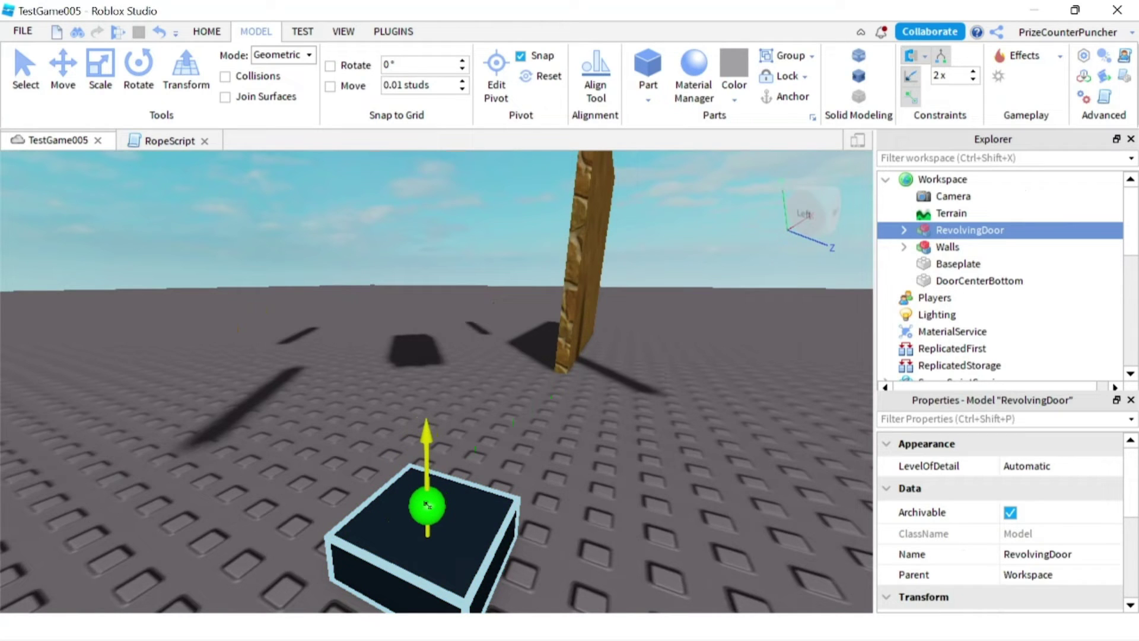
{"action": "left_click", "coordinate": [427, 504]}
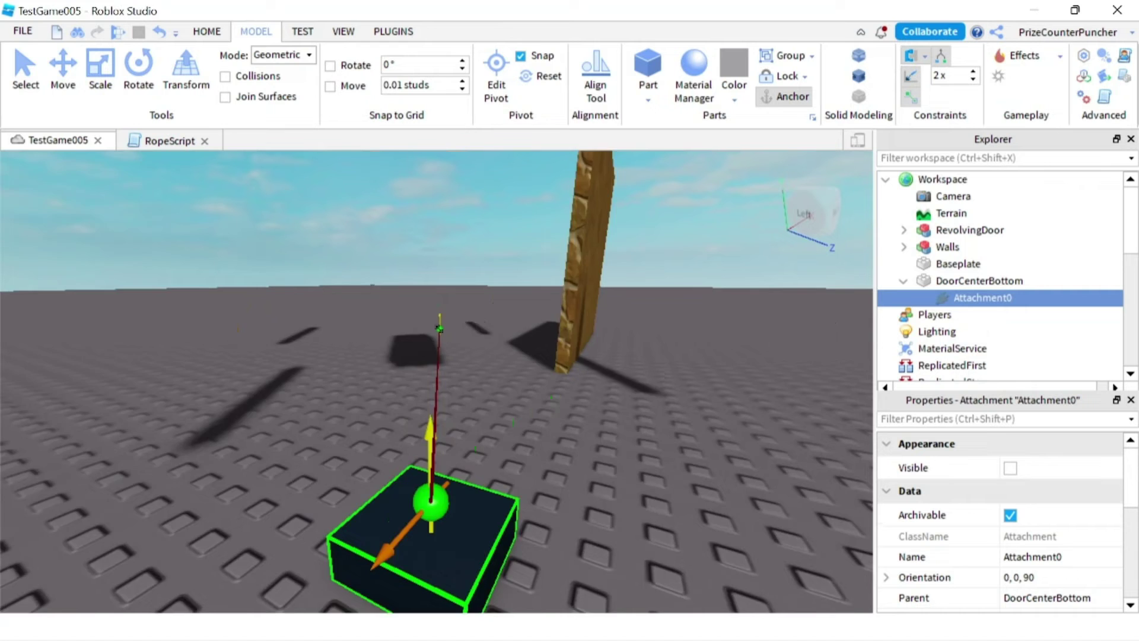
{"action": "scroll", "coordinate": [439, 328], "scroll_direction": "down", "scroll_amount": 5}
{"action": "right_click_drag", "start_coordinate": [442, 331], "coordinate": [442, 332]}
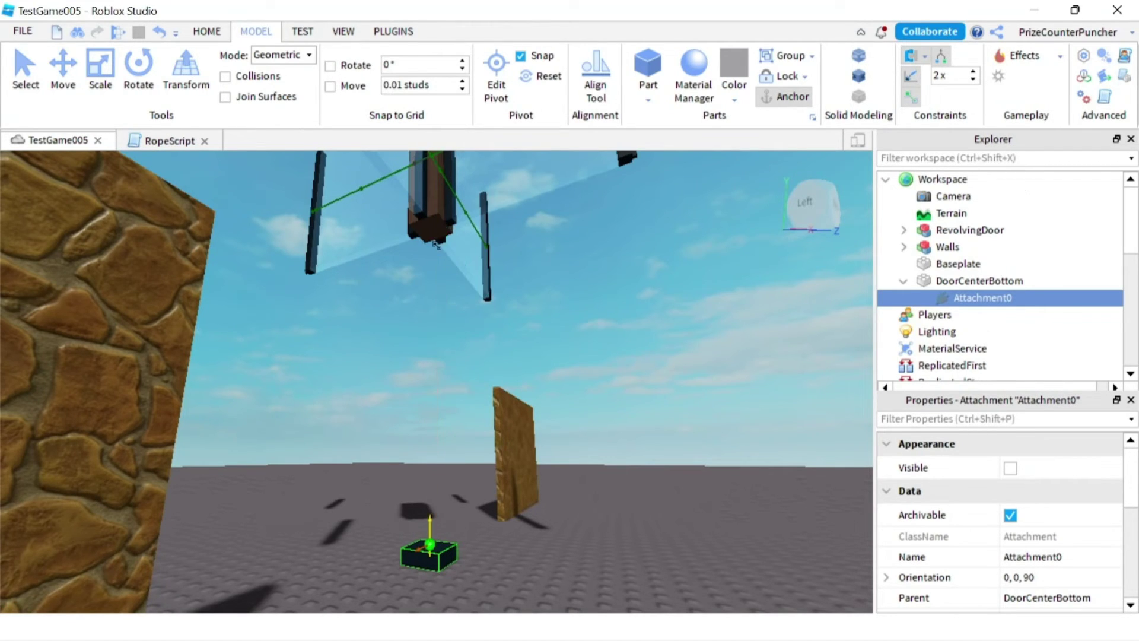
{"action": "scroll", "coordinate": [436, 244], "scroll_direction": "up", "scroll_amount": 3}
{"action": "left_click_drag", "start_coordinate": [431, 226], "coordinate": [422, 192]}
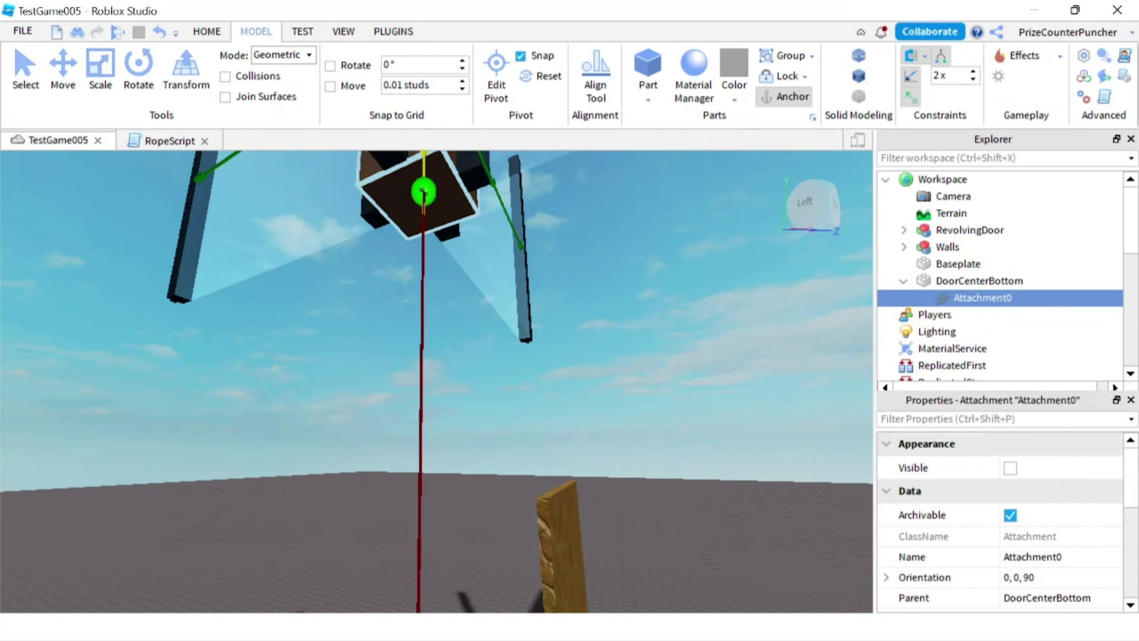
{"action": "left_click", "coordinate": [423, 195]}
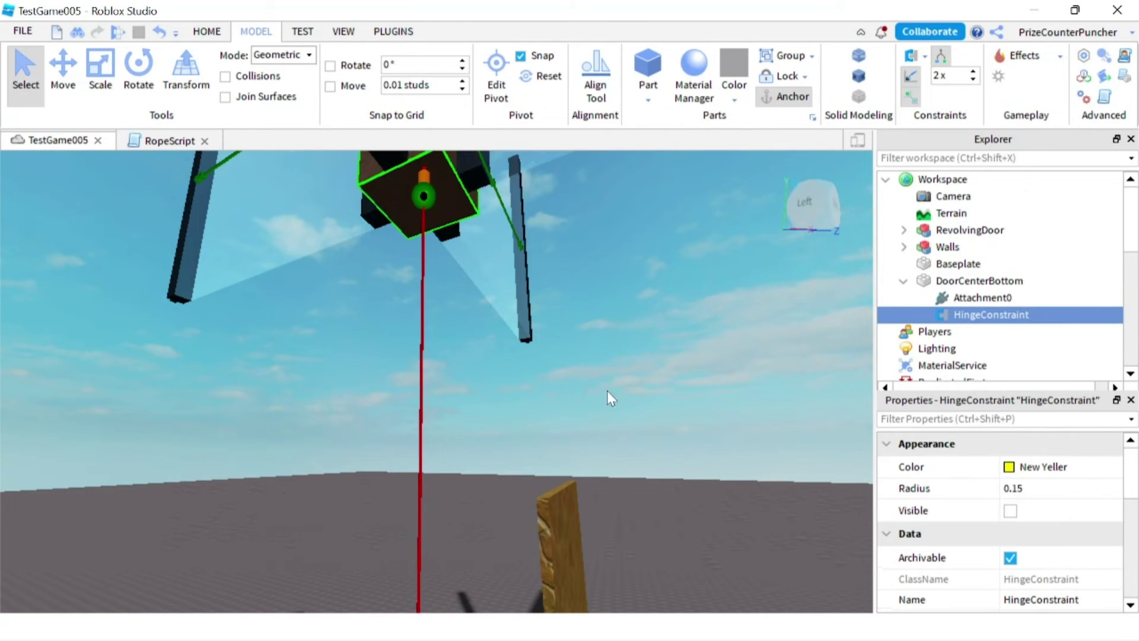
{"action": "right_click_drag", "start_coordinate": [606, 391], "coordinate": [607, 387]}
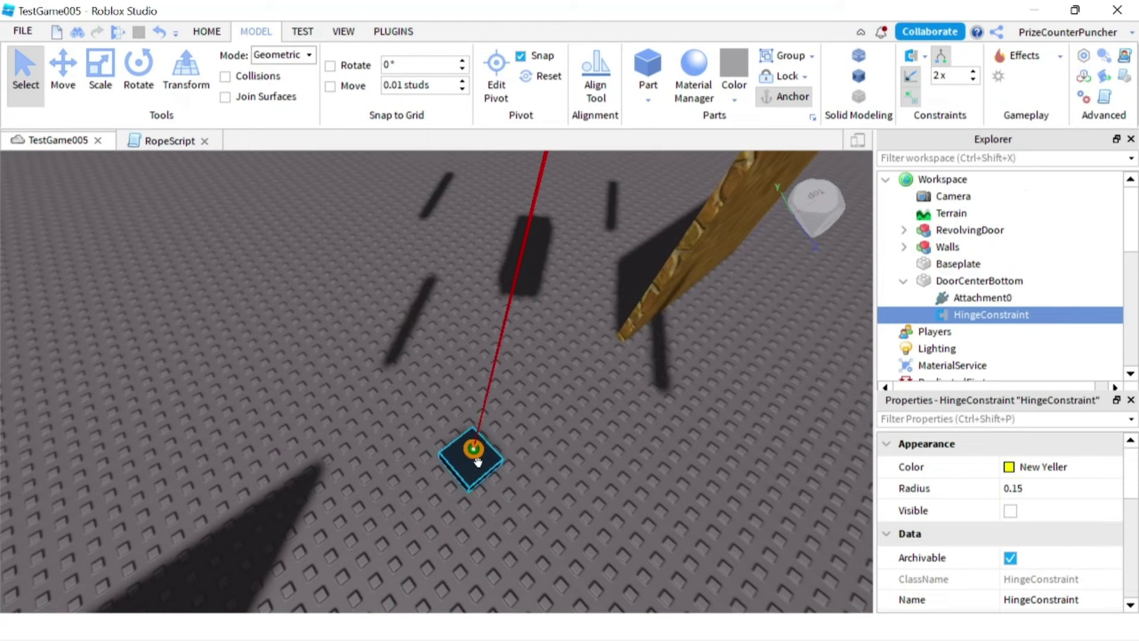
{"action": "right_click_drag", "start_coordinate": [543, 442], "coordinate": [560, 441]}
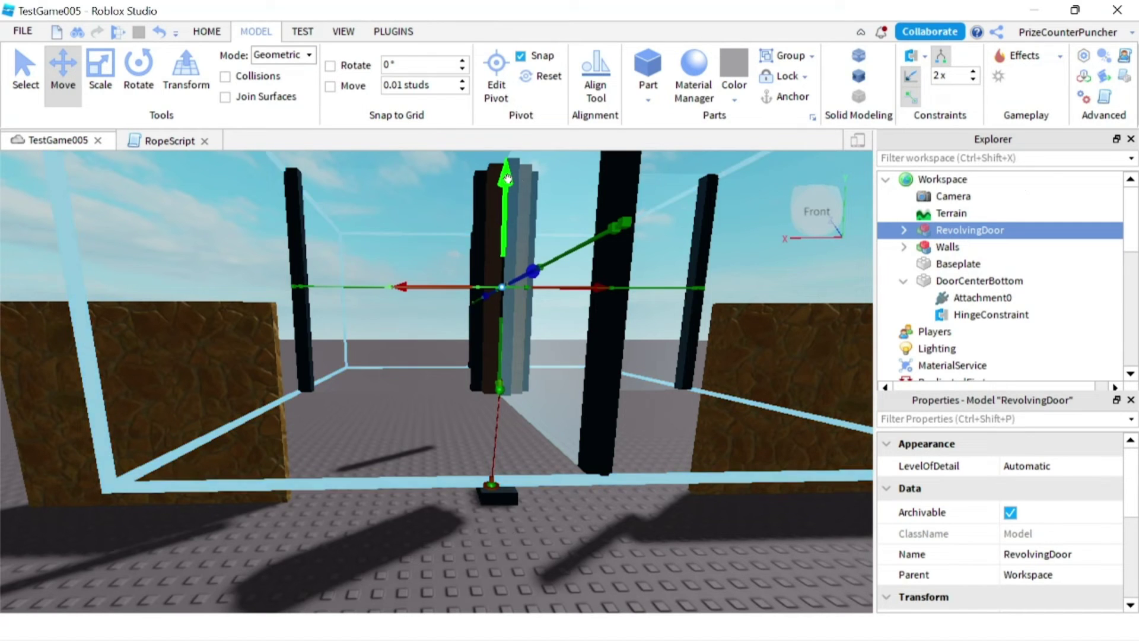
Lower the RevolvingDoor onto DoorCenterBottom and return to the Select tool with Ctrl+1
{"action": "left_click_drag", "start_coordinate": [508, 189], "coordinate": [509, 296]}
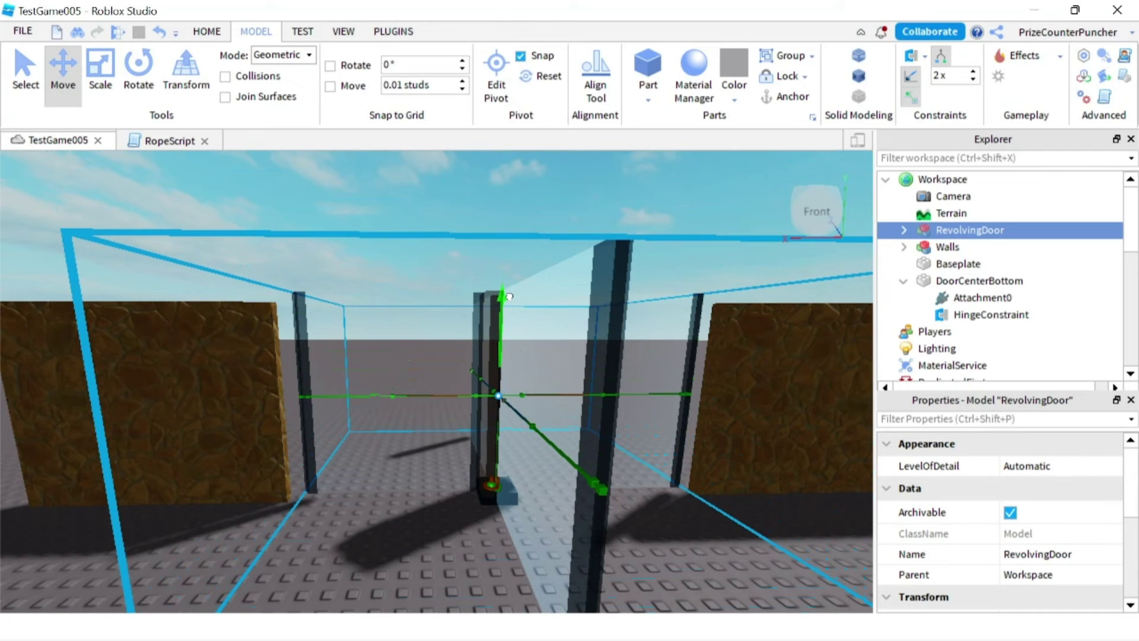
{"action": "key", "text": "ctrl+1"}
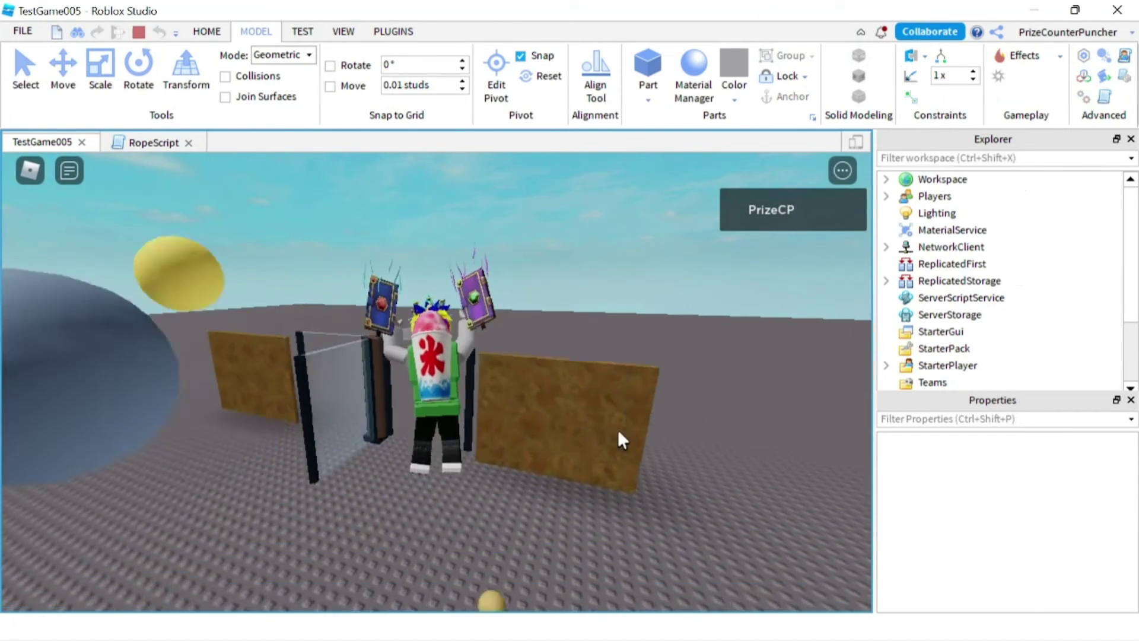
Walk the avatar through the revolving door between the walls, pushing its panels, then turn back
{"action": "key", "text": "w"}
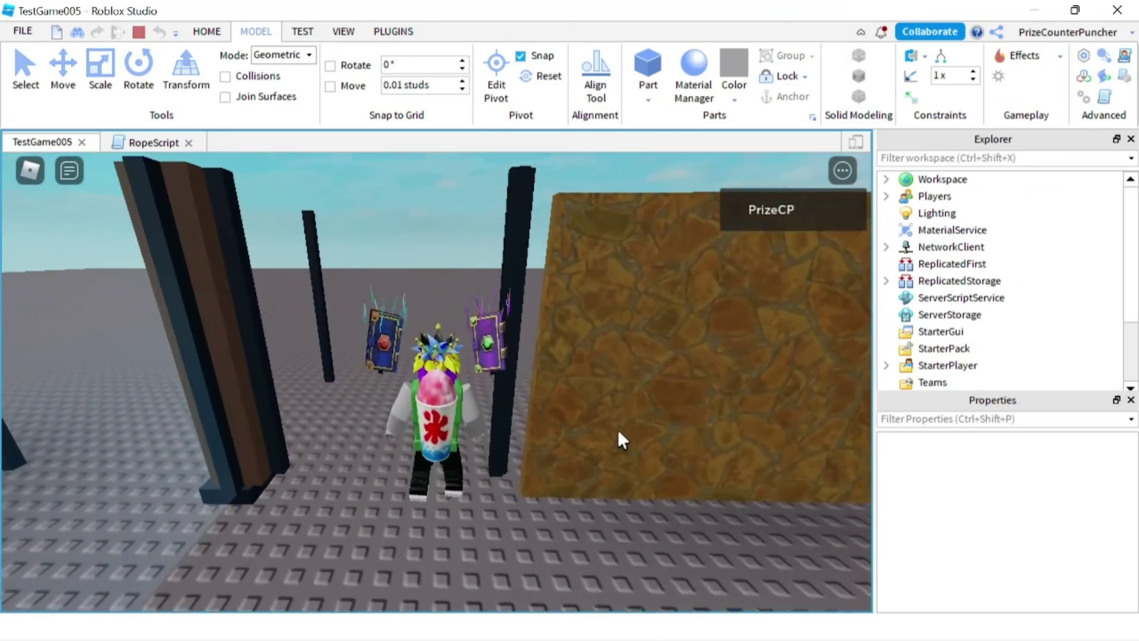
{"action": "key", "text": "s"}
{"action": "key", "text": "s"}
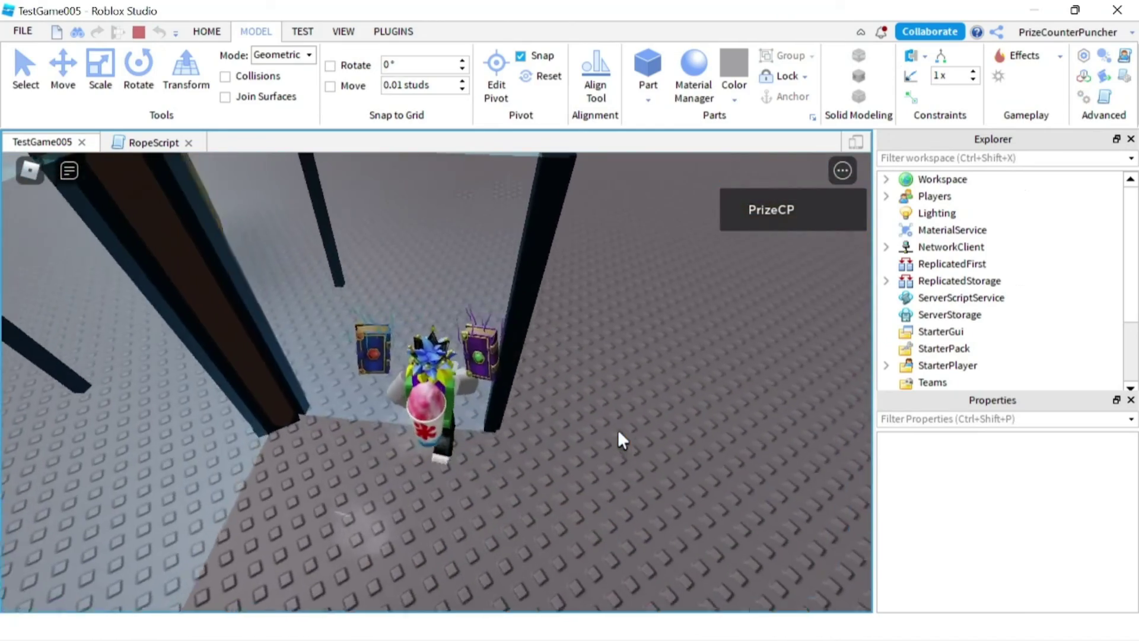
{"action": "key", "text": "Left"}
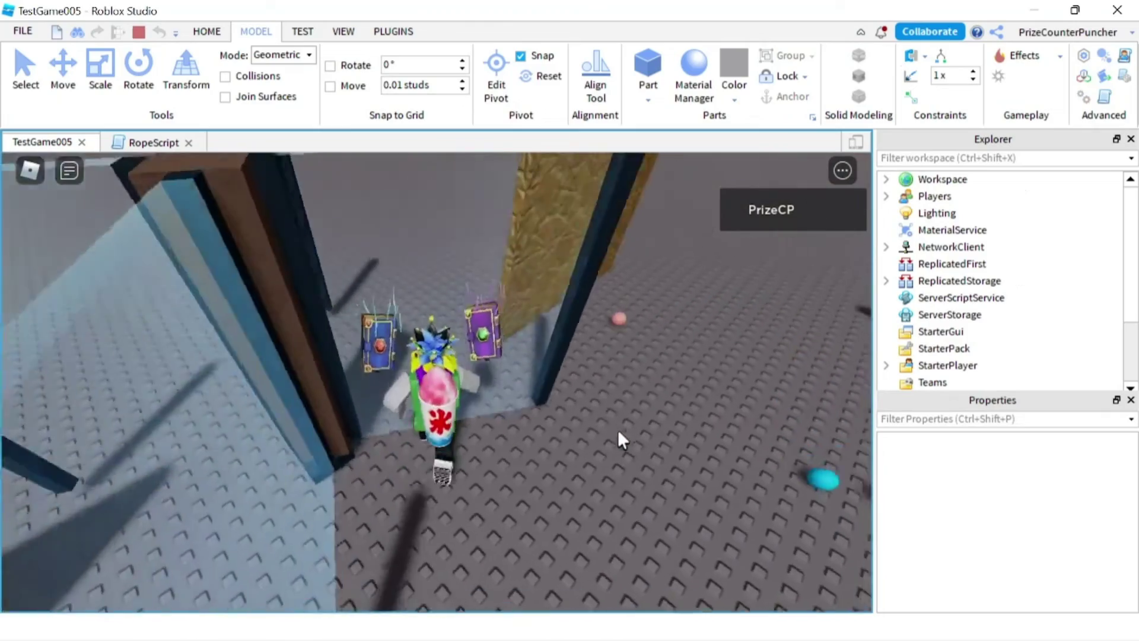
{"action": "key", "text": "Left"}
{"action": "key", "text": "w"}
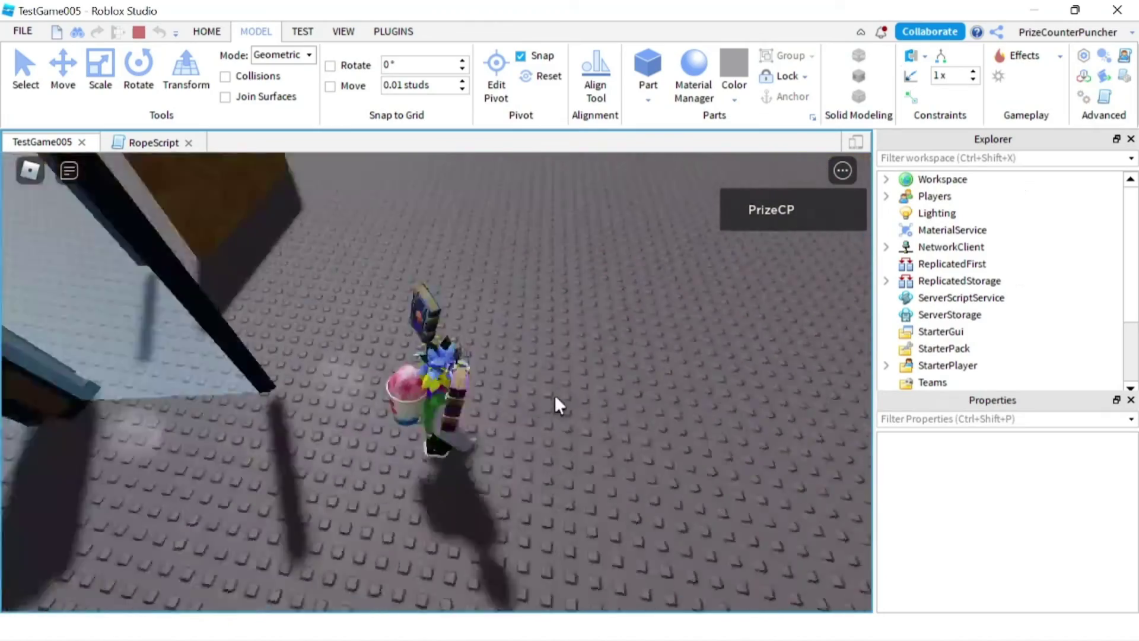
{"action": "key", "text": "w"}
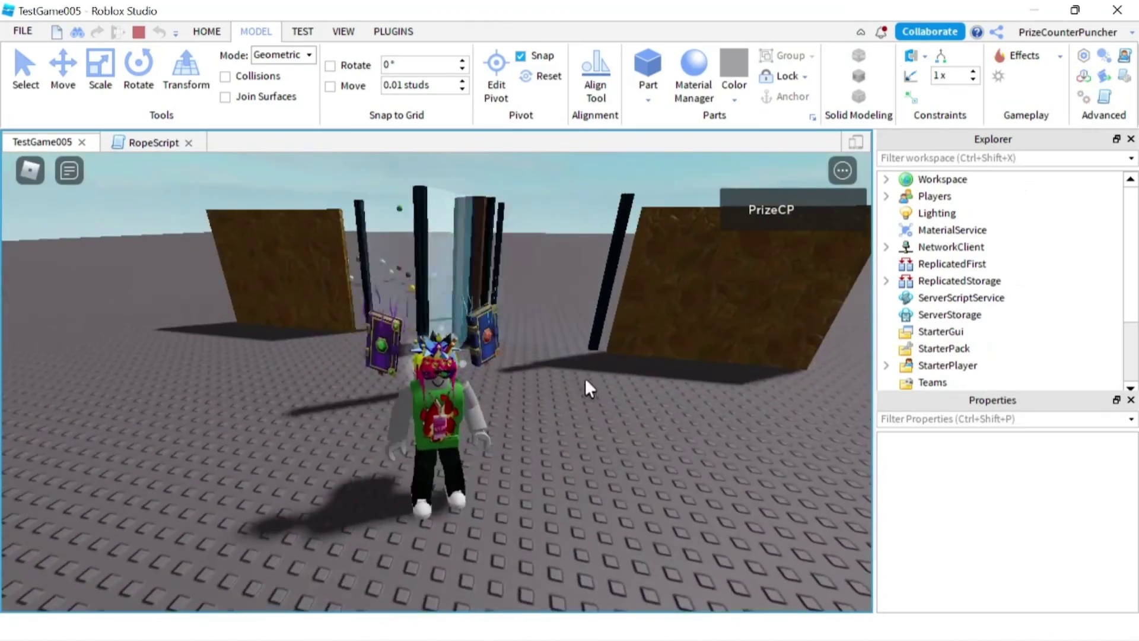
{"action": "key", "text": "w"}
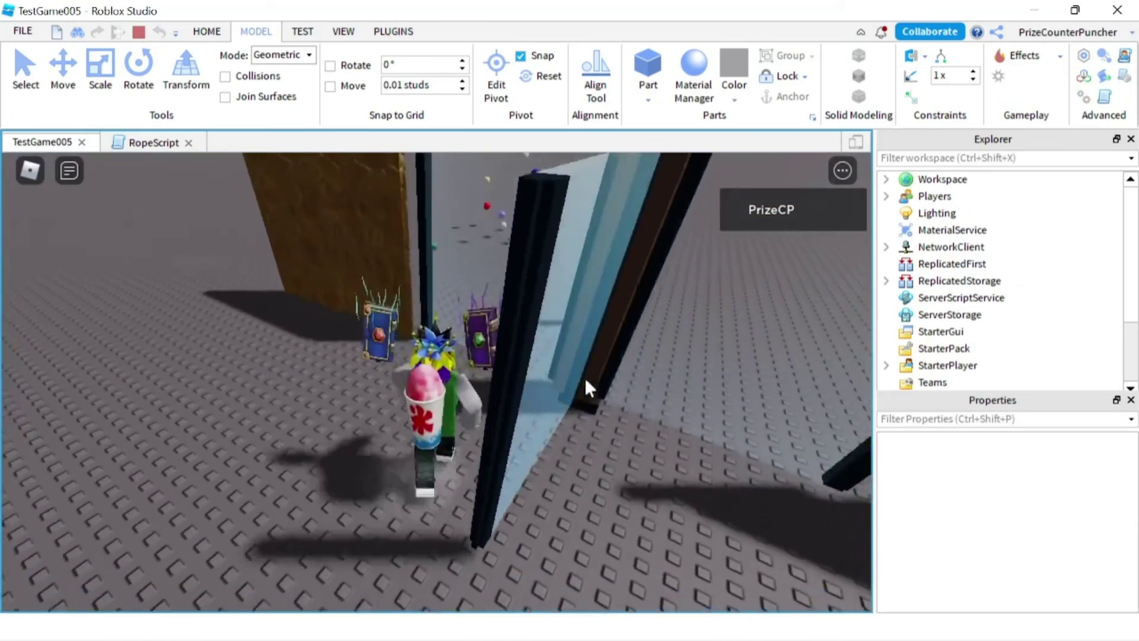
{"action": "key", "text": "w"}
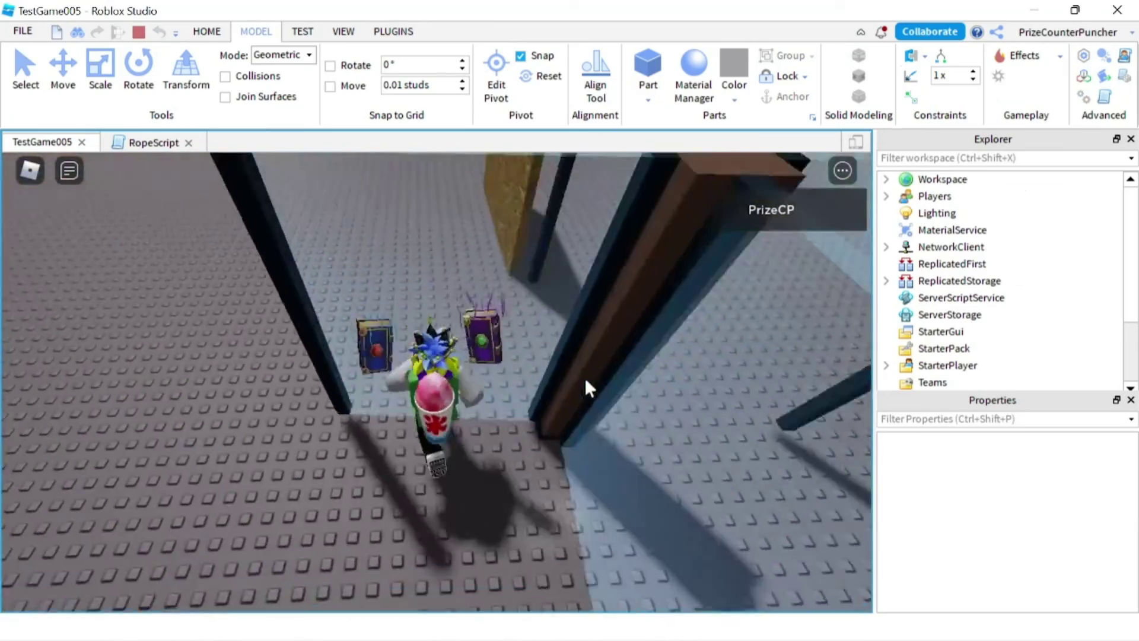
{"action": "key", "text": "s"}
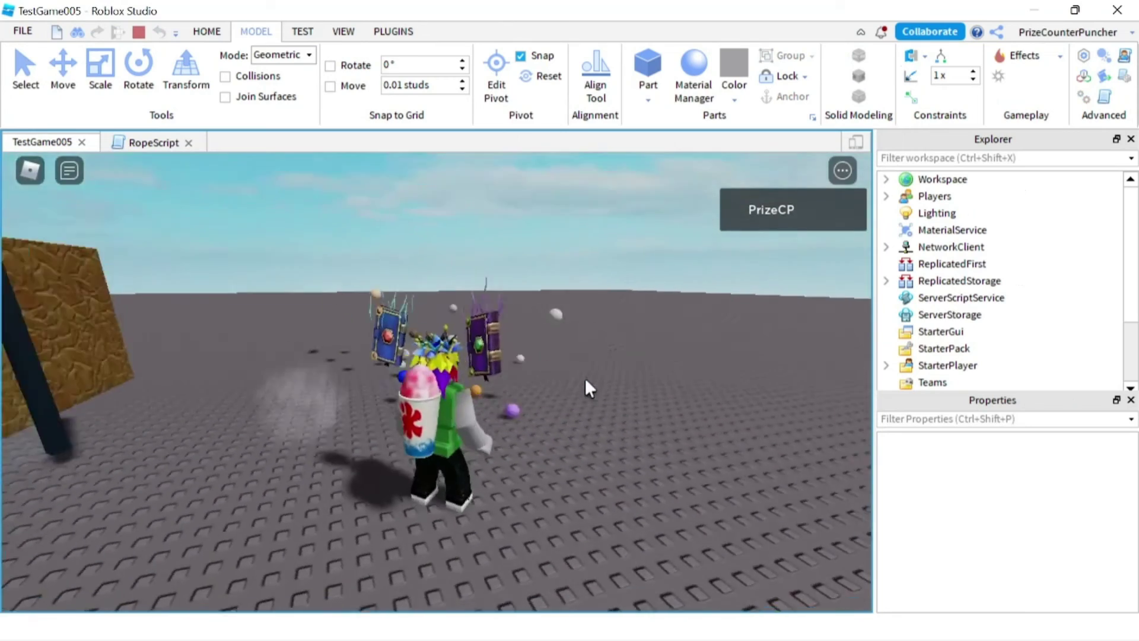
{"action": "key", "text": "s"}
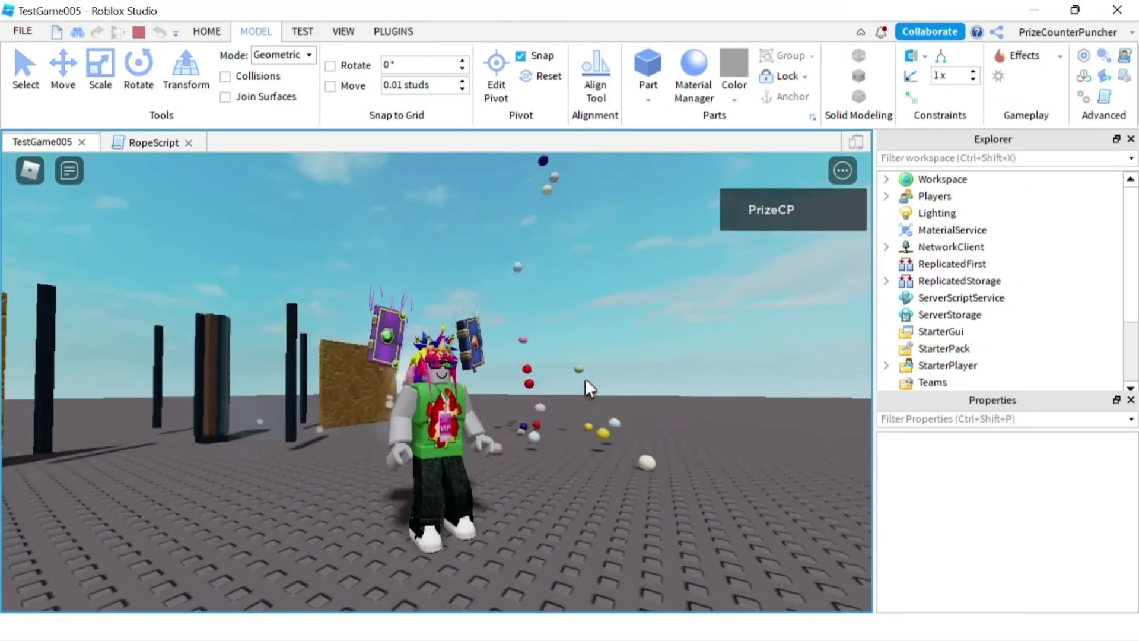